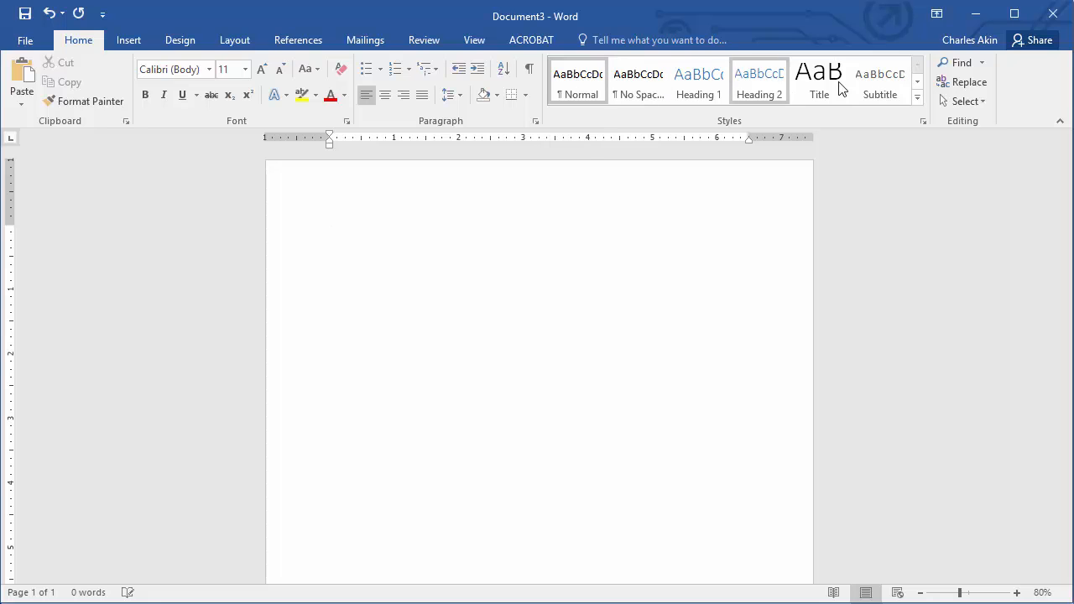
- Create a new style from formatting named APA Style and open its full settings
{"action": "left_click", "coordinate": [918, 102]}
{"action": "left_click", "coordinate": [633, 212]}
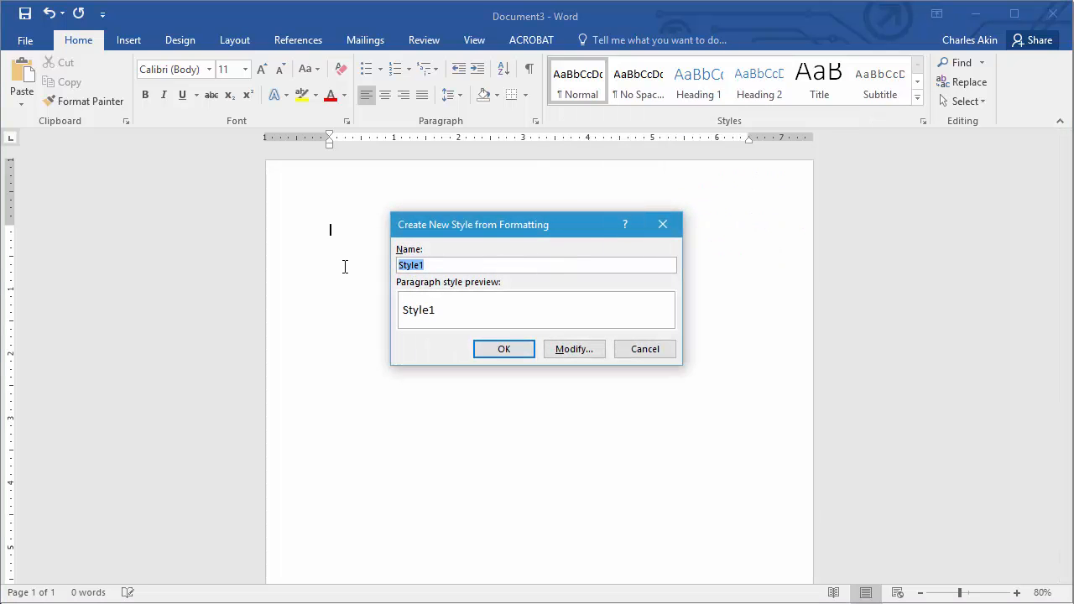
{"action": "type", "text": "a"}
{"action": "key", "text": "BackSpace"}
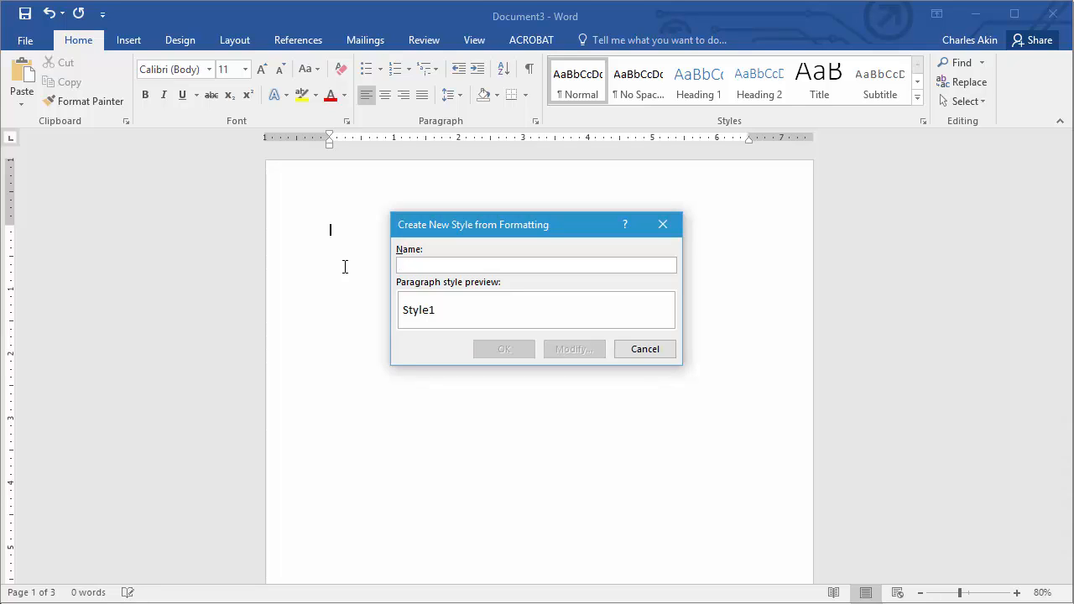
{"action": "type", "text": "APA"}
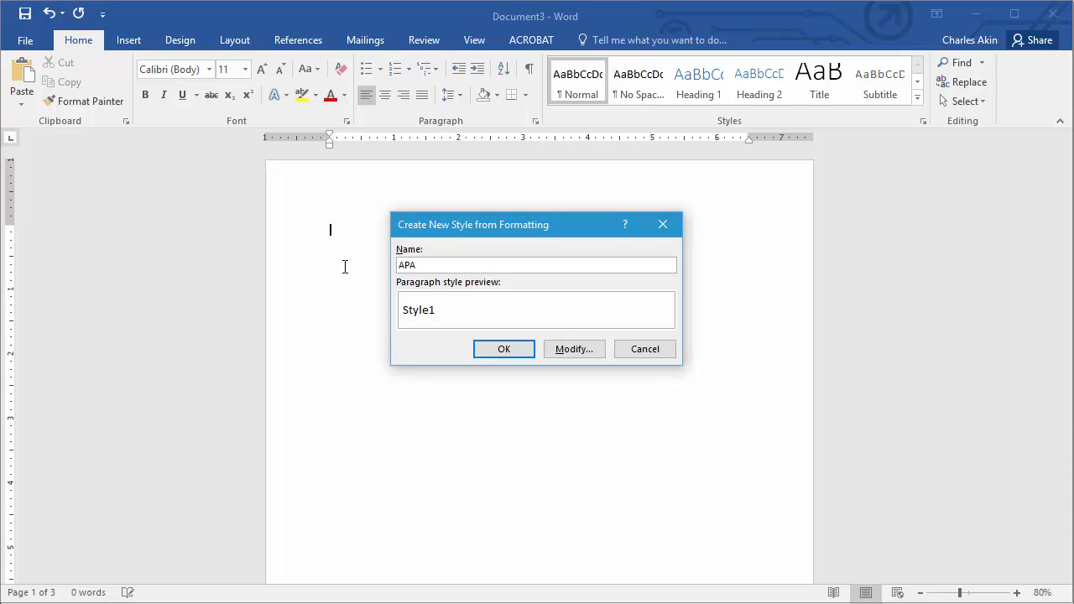
{"action": "type", "text": " Style"}
{"action": "left_click", "coordinate": [555, 350]}
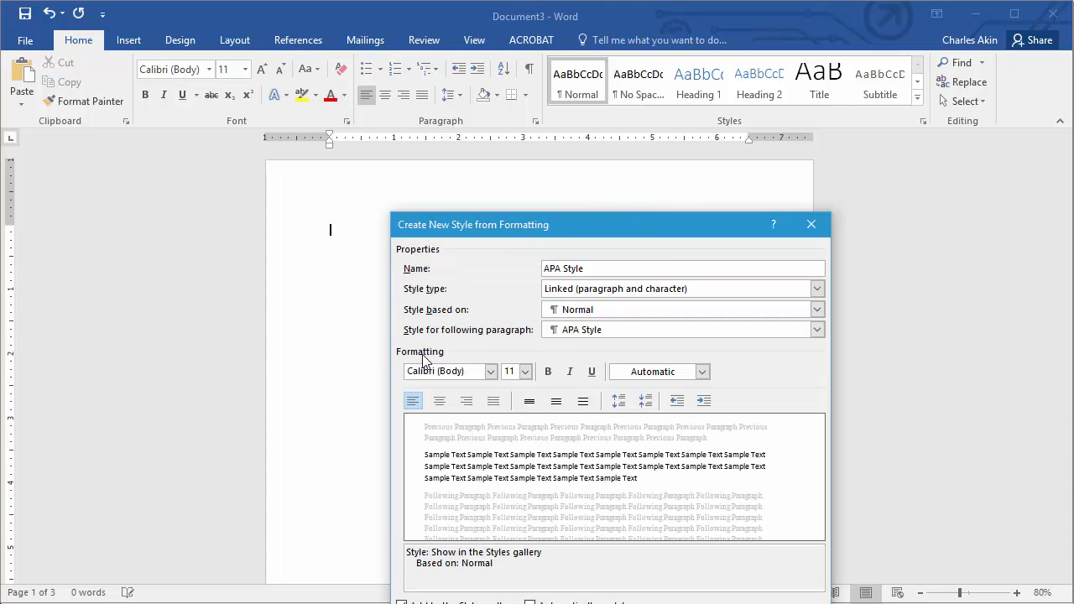
- Set the APA Style font to Times New Roman, 12 pt, with double line spacing
{"action": "left_click", "coordinate": [491, 373]}
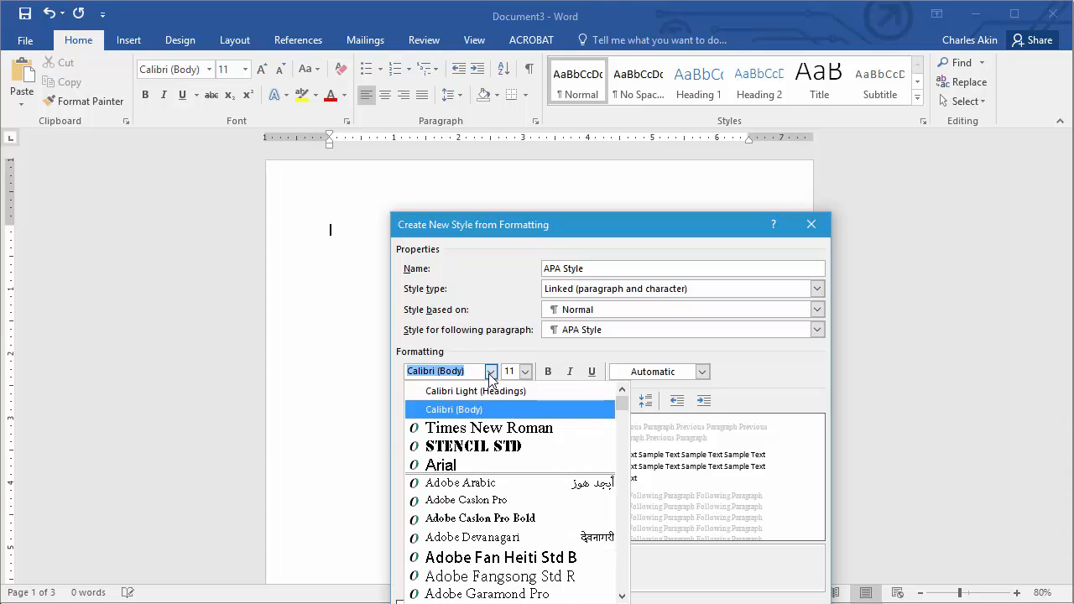
{"action": "left_click", "coordinate": [487, 430]}
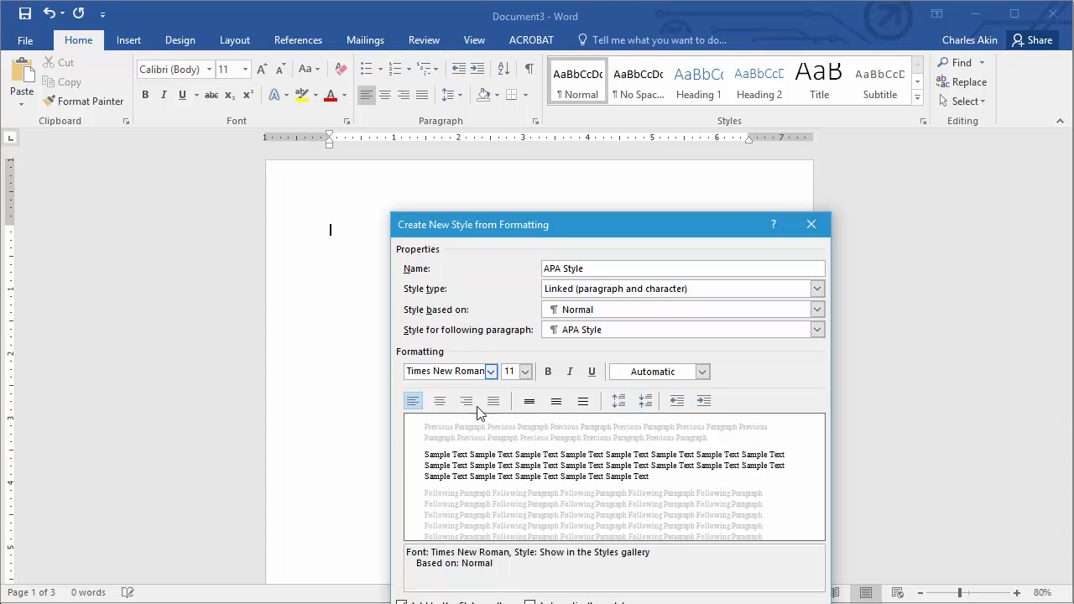
{"action": "left_click", "coordinate": [525, 371]}
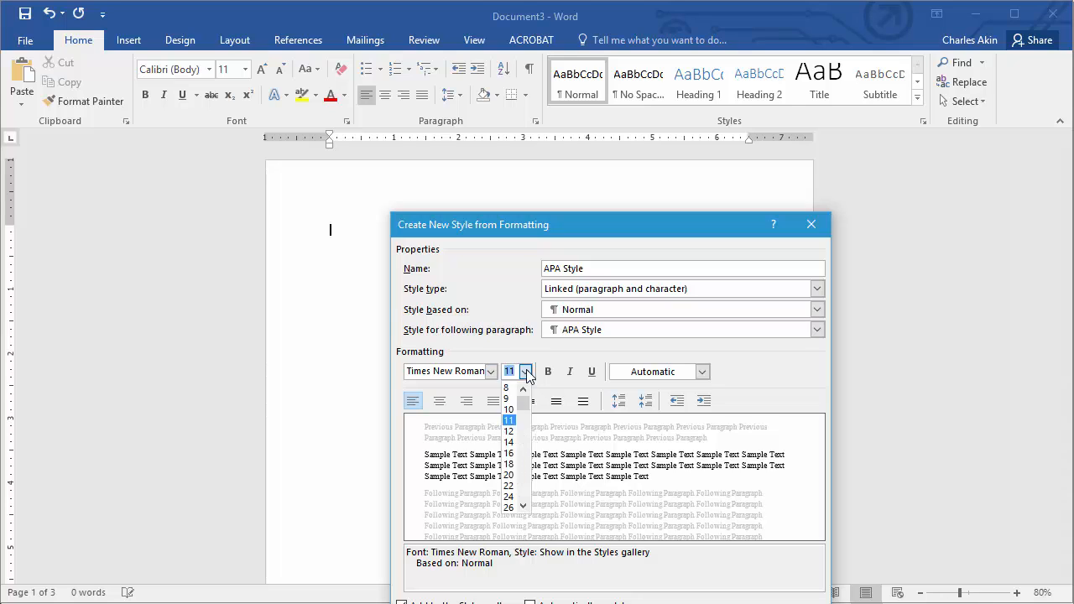
{"action": "left_click", "coordinate": [508, 430]}
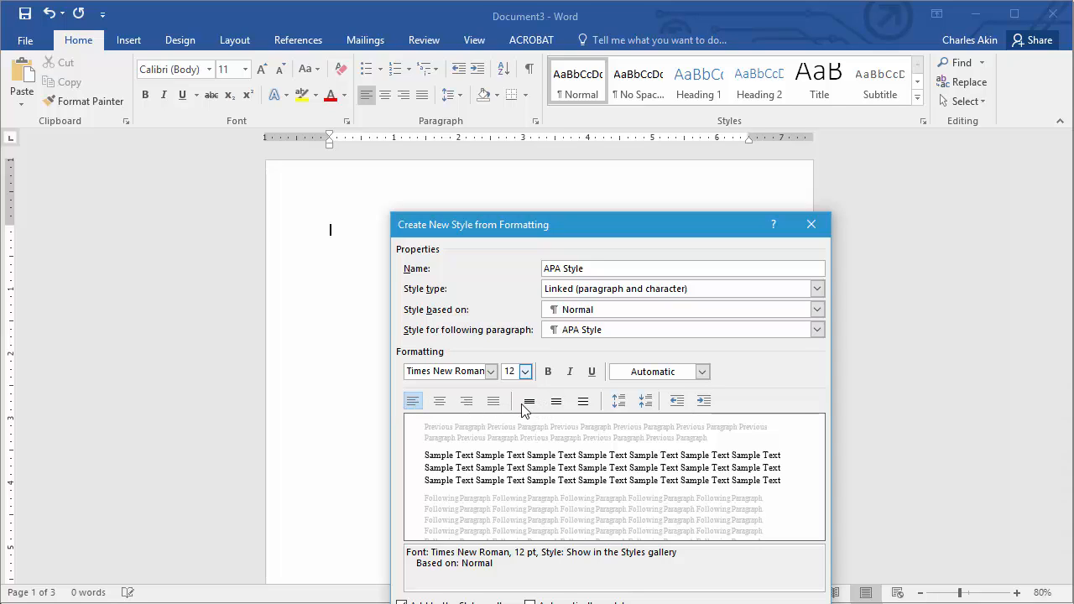
{"action": "left_click", "coordinate": [583, 402]}
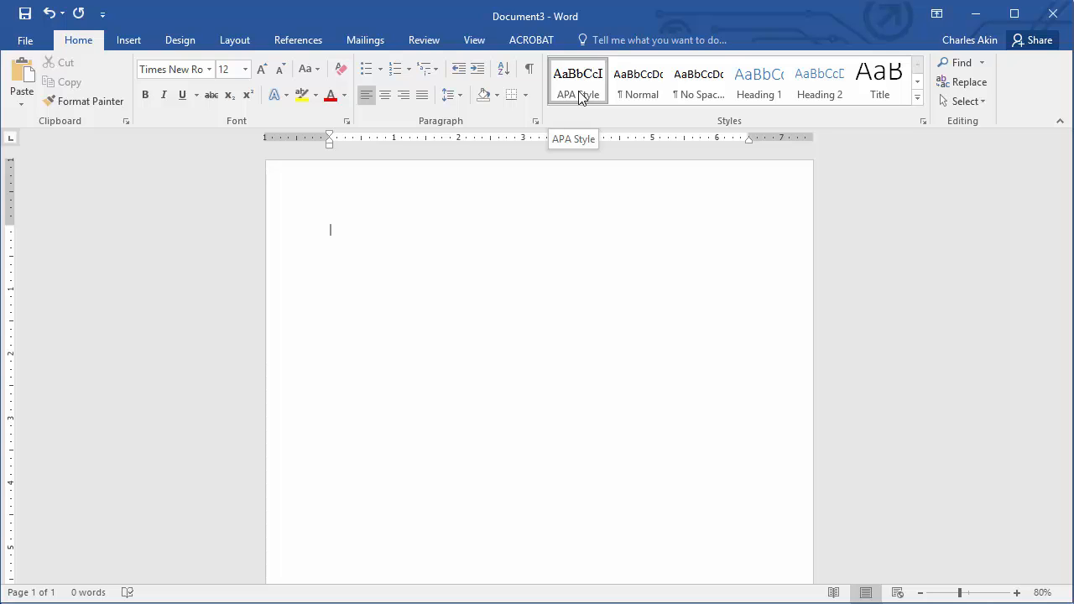
- Open the page header for editing and enable a different first page header
{"action": "right_click", "coordinate": [580, 78]}
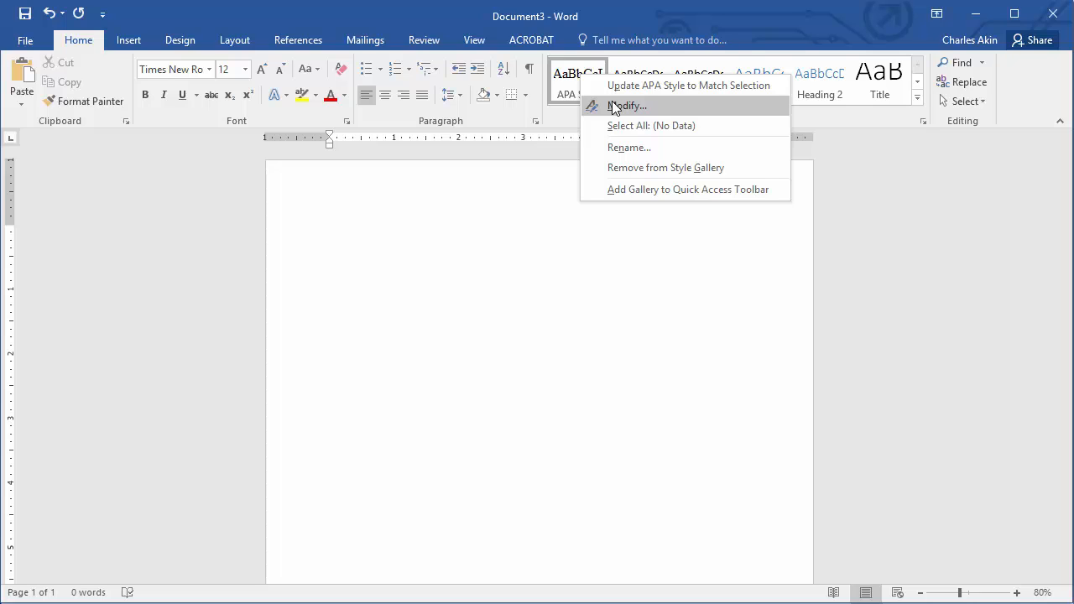
{"action": "left_click", "coordinate": [187, 223]}
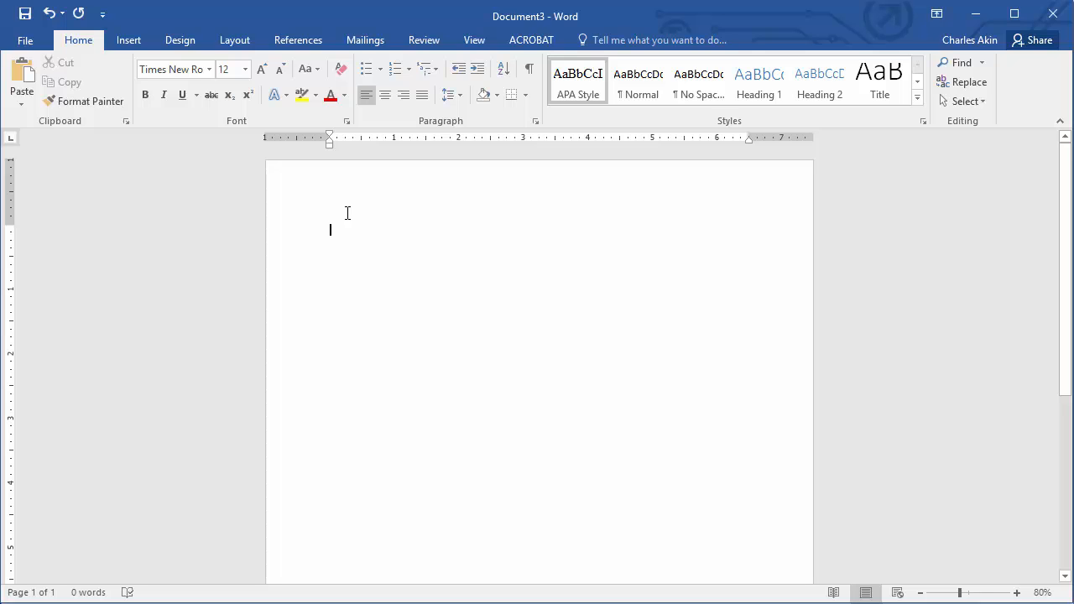
{"action": "double_click", "coordinate": [495, 183]}
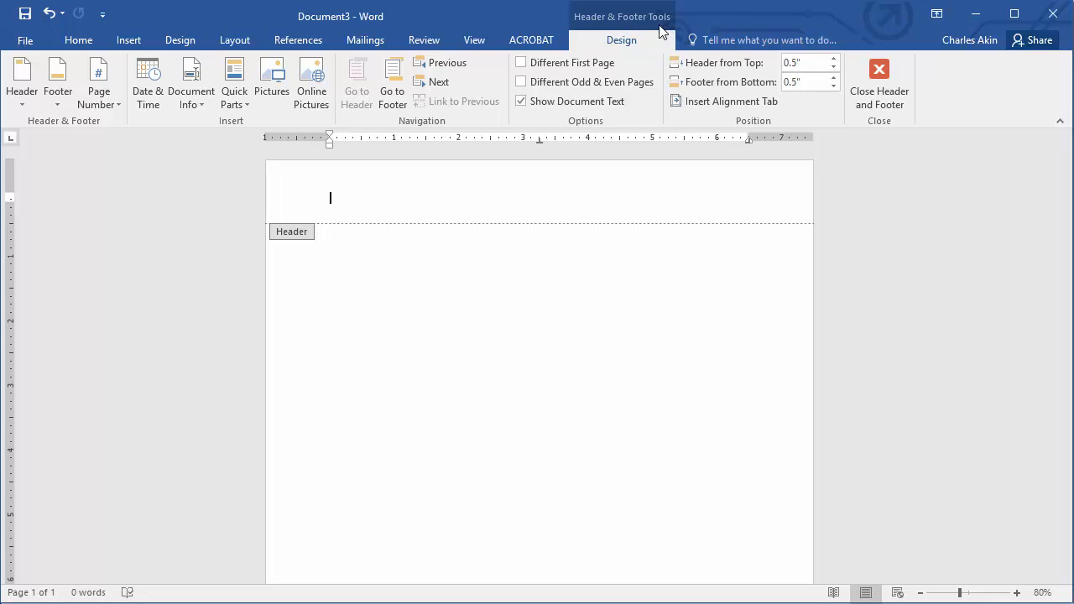
{"action": "left_click", "coordinate": [545, 67]}
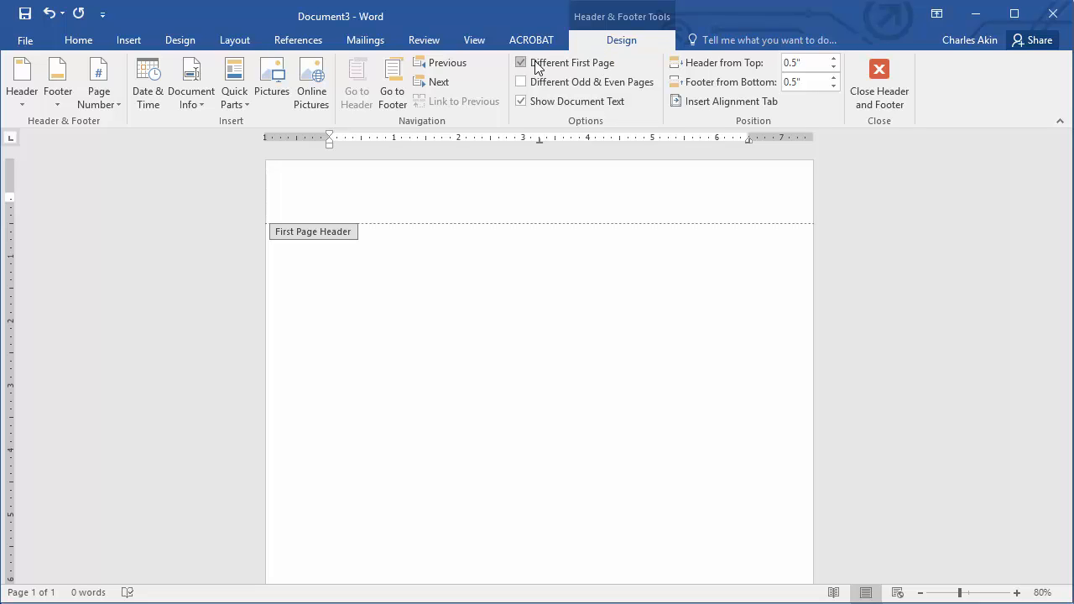
- Insert a Blank (Three Columns) header and enter 'Running head: MY SHORT TITLE' in its left placeholder
{"action": "left_click", "coordinate": [26, 88]}
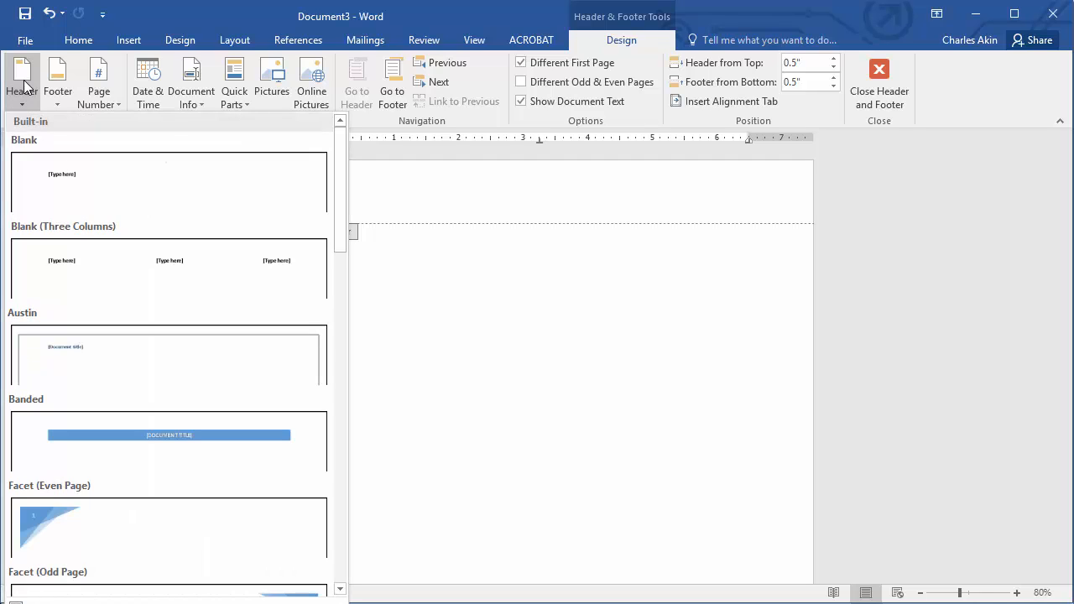
{"action": "left_click", "coordinate": [88, 264]}
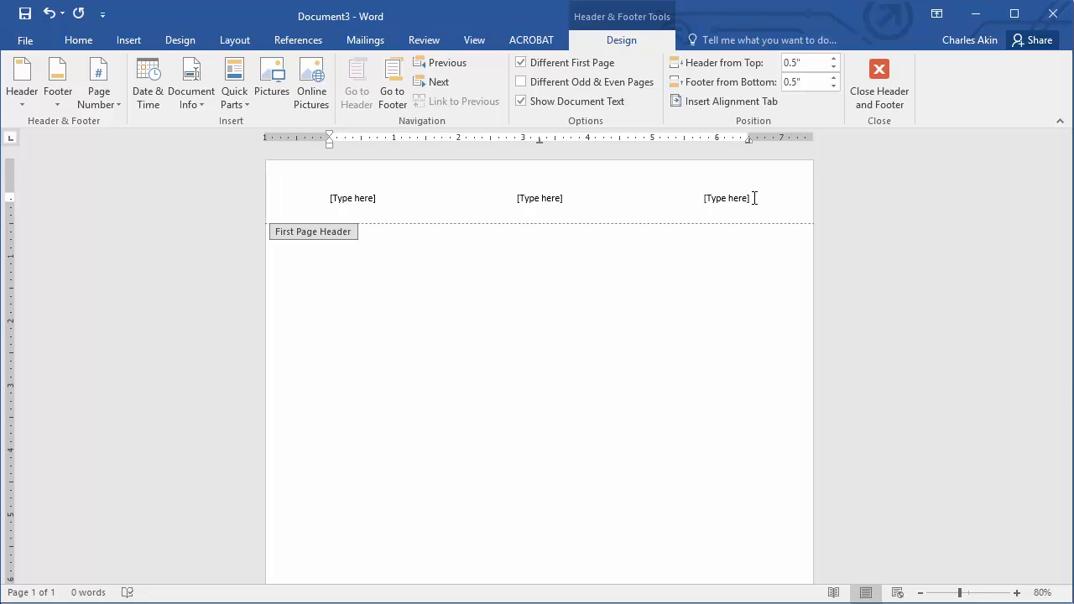
{"action": "left_click", "coordinate": [347, 198]}
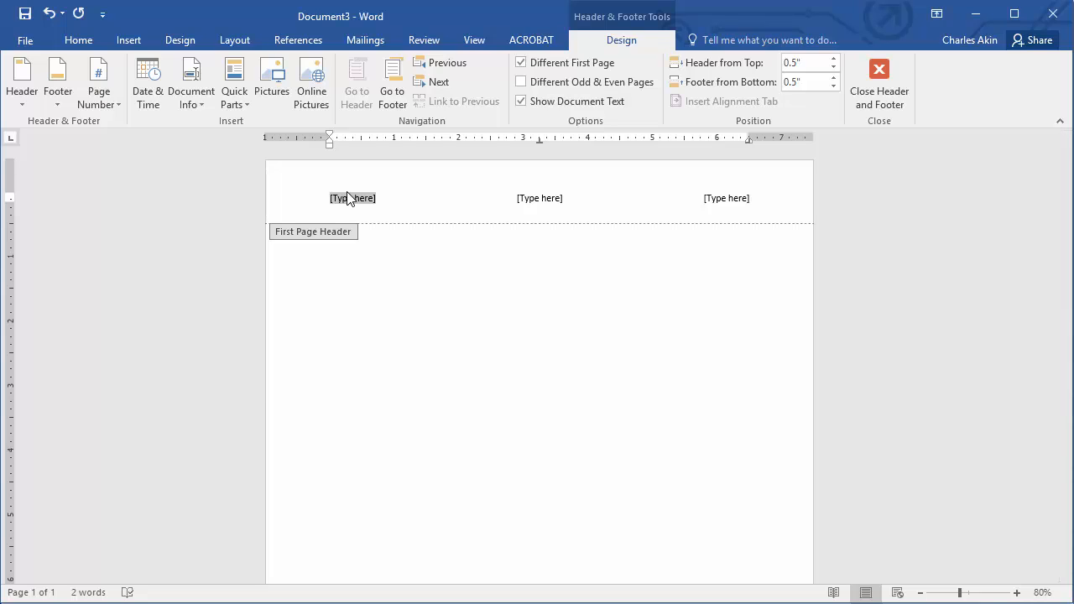
{"action": "type", "text": "Run"}
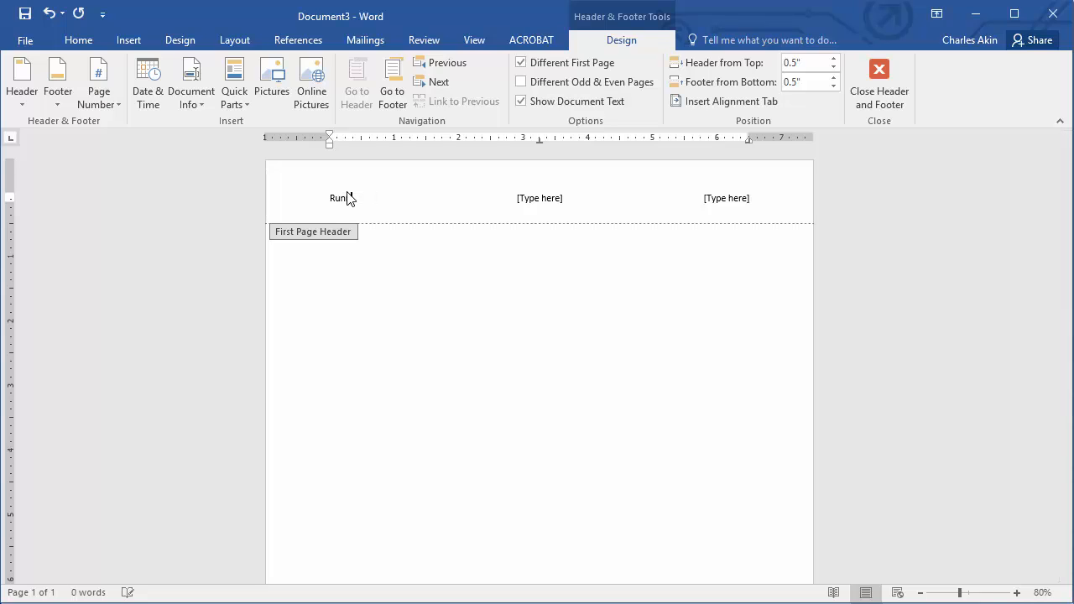
{"action": "type", "text": "ning head:"}
{"action": "type", "text": "MY SHORT TITLE"}
- Delete the middle header placeholder, put a Plain Number page number in the right placeholder, and close the header
{"action": "left_click", "coordinate": [541, 201]}
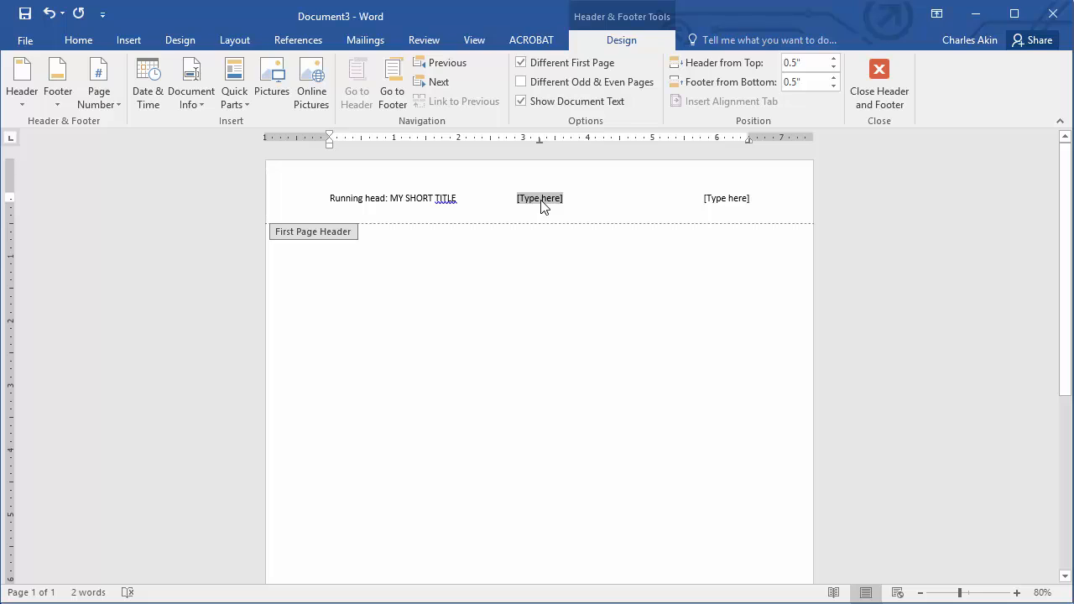
{"action": "key", "text": "Delete"}
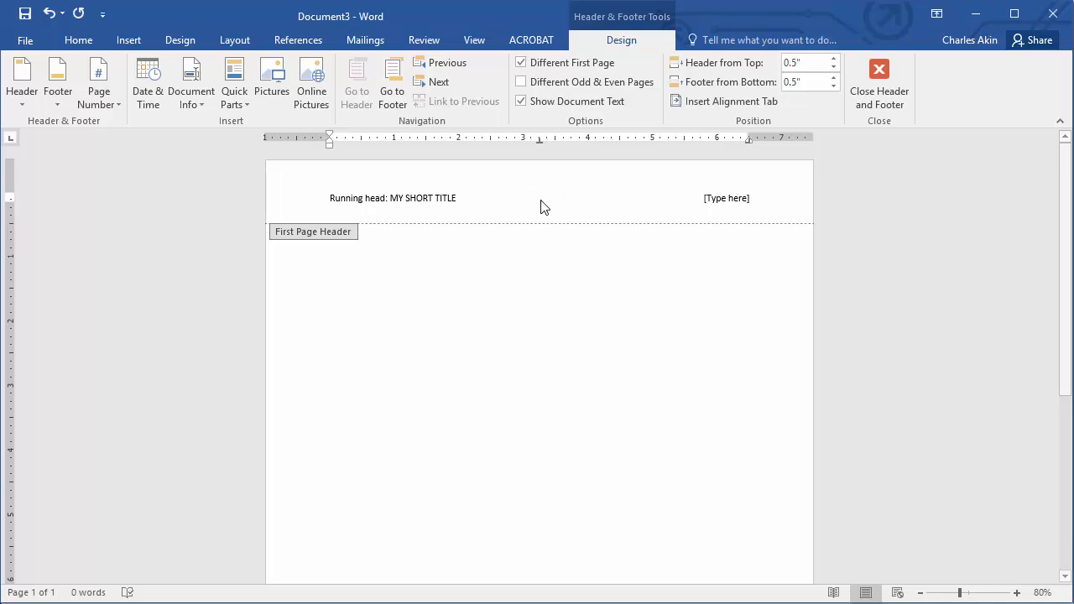
{"action": "left_click", "coordinate": [728, 202]}
{"action": "left_click", "coordinate": [728, 202]}
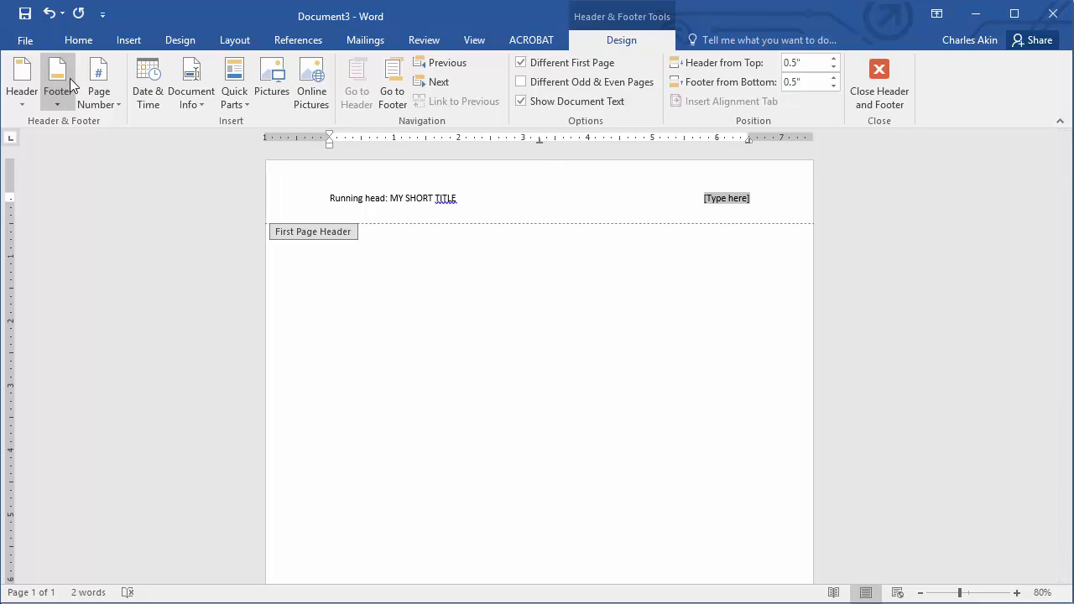
{"action": "left_click", "coordinate": [98, 94]}
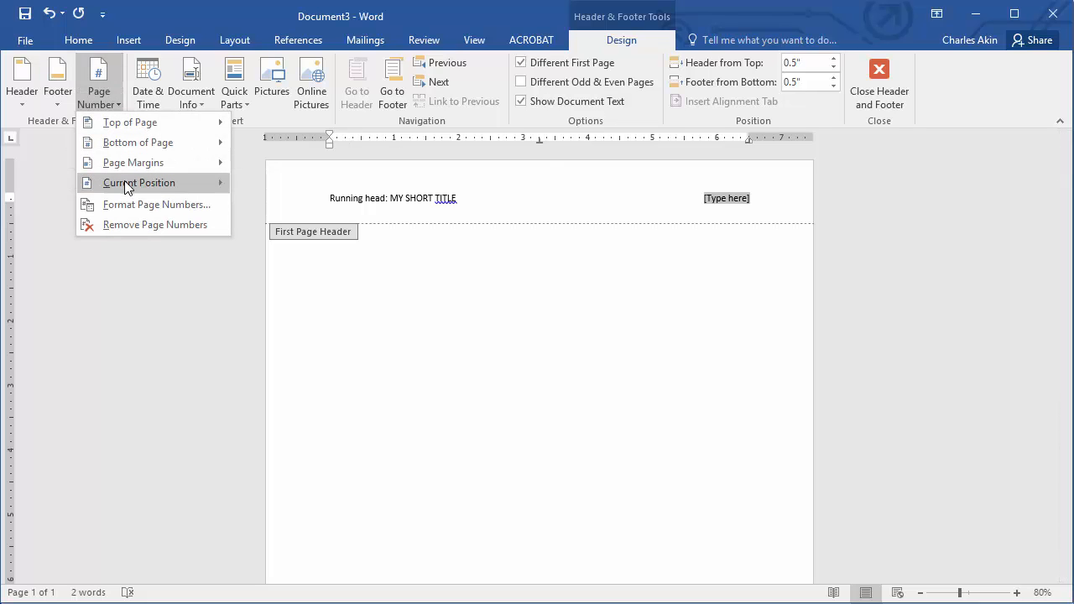
{"action": "mouse_move", "coordinate": [128, 183]}
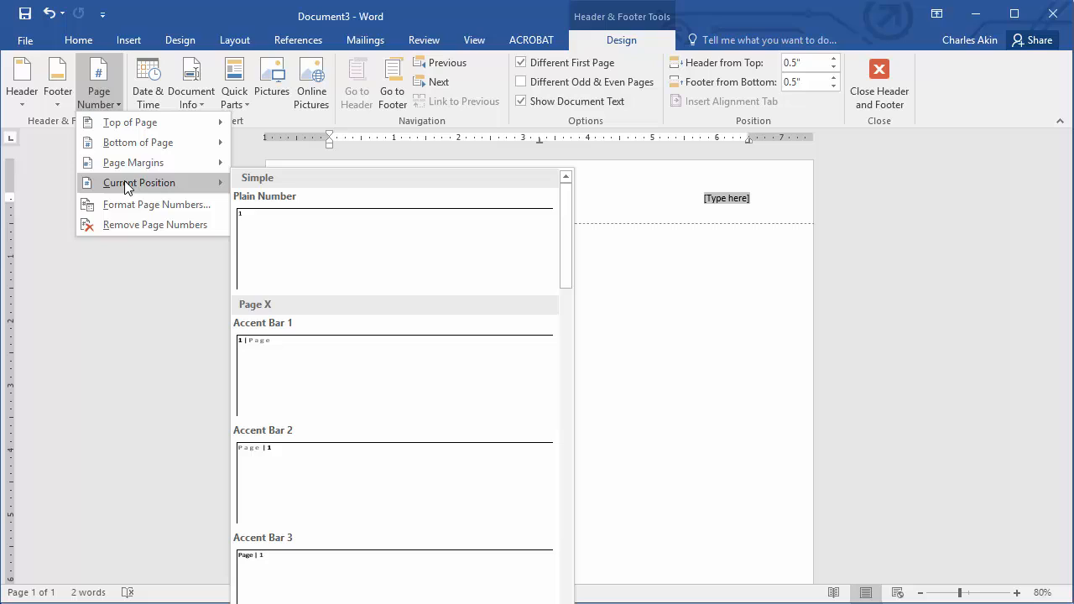
{"action": "left_click", "coordinate": [306, 230]}
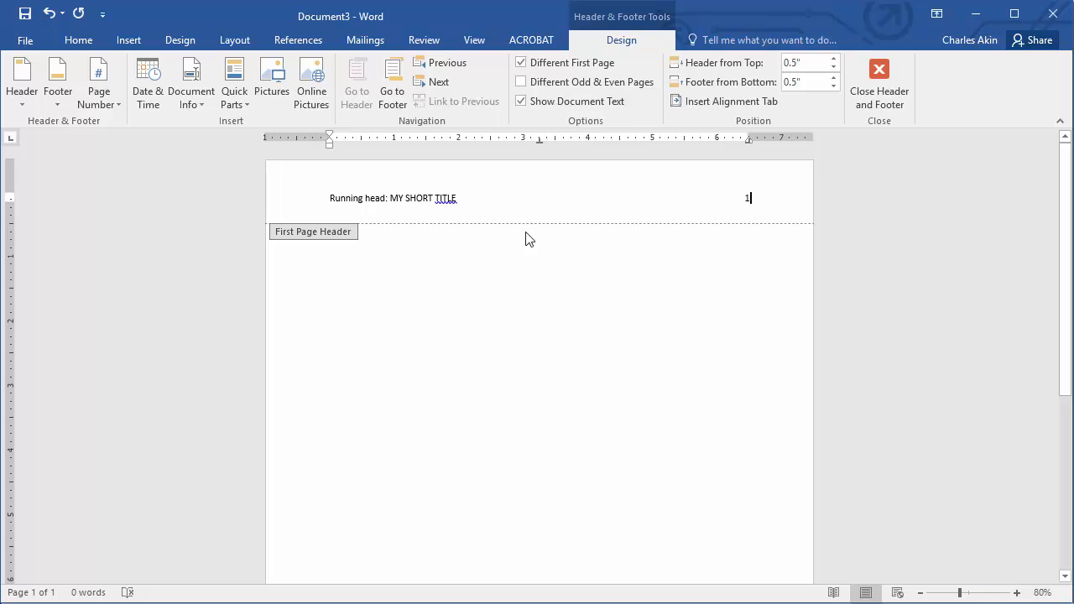
{"action": "left_click", "coordinate": [879, 74]}
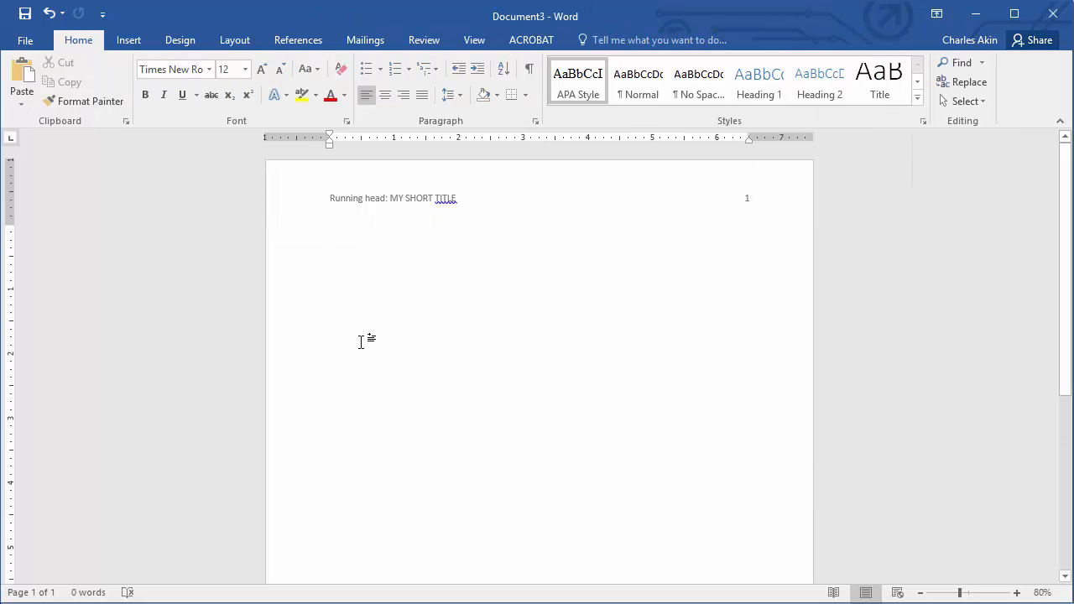
- Center the body text and, after three blank lines, type the title 'Full Title of Paper'
{"action": "left_click", "coordinate": [385, 97]}
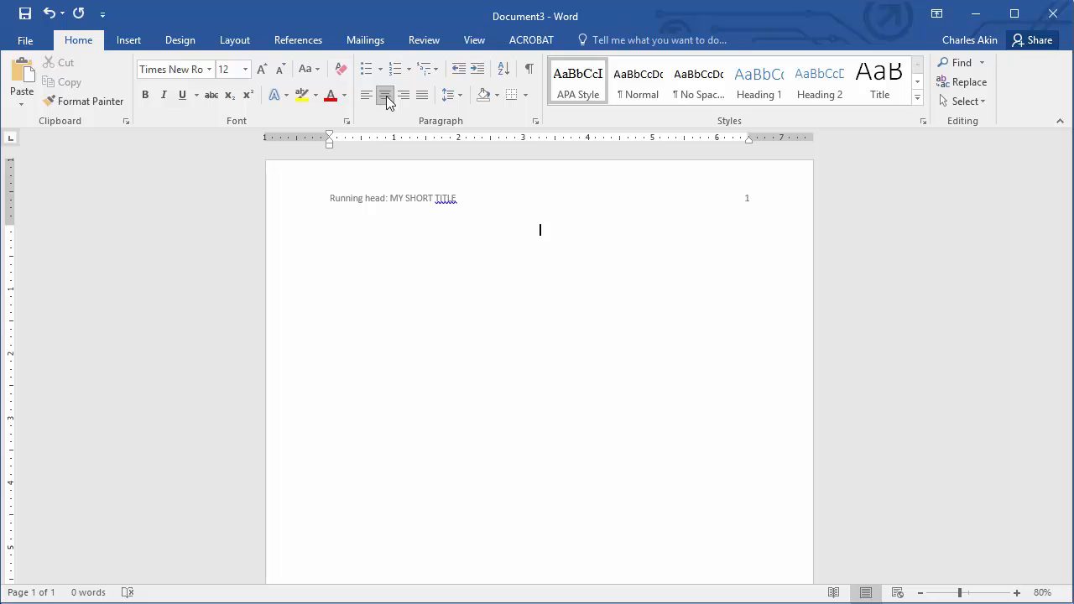
{"action": "key", "text": "Return"}
{"action": "key", "text": "Return"}
{"action": "key", "text": "Return"}
{"action": "key", "text": "Return"}
{"action": "key", "text": "Return"}
{"action": "key", "text": "Return"}
{"action": "type", "text": "Full Title of Paper"}
- Add the author's full name and 'University of West Georgia' on the following centered lines
{"action": "key", "text": "Return"}
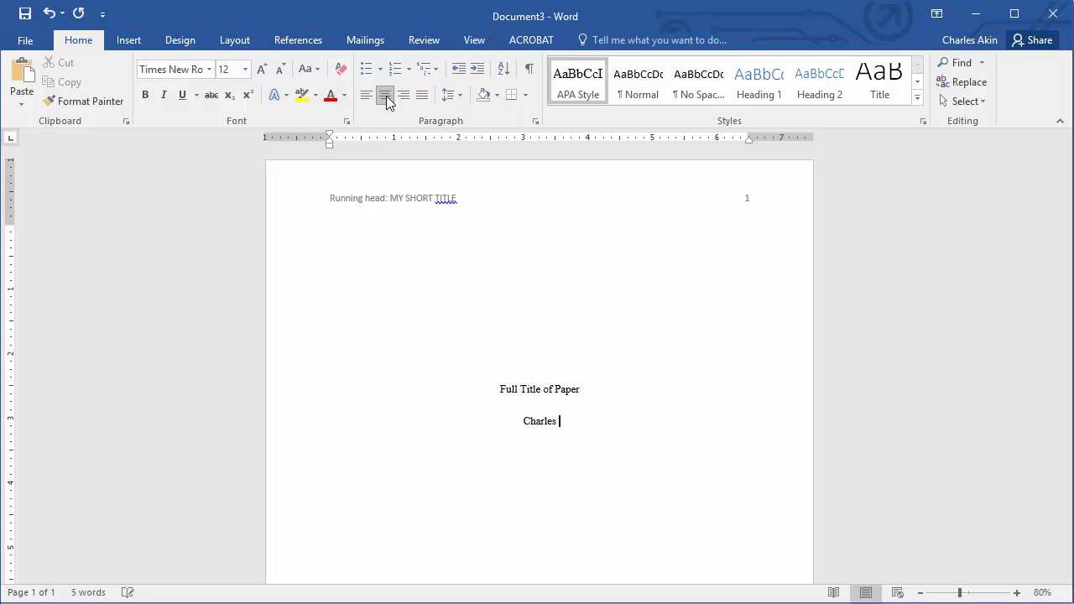
{"action": "key", "text": "Return"}
{"action": "type", "text": "University "}
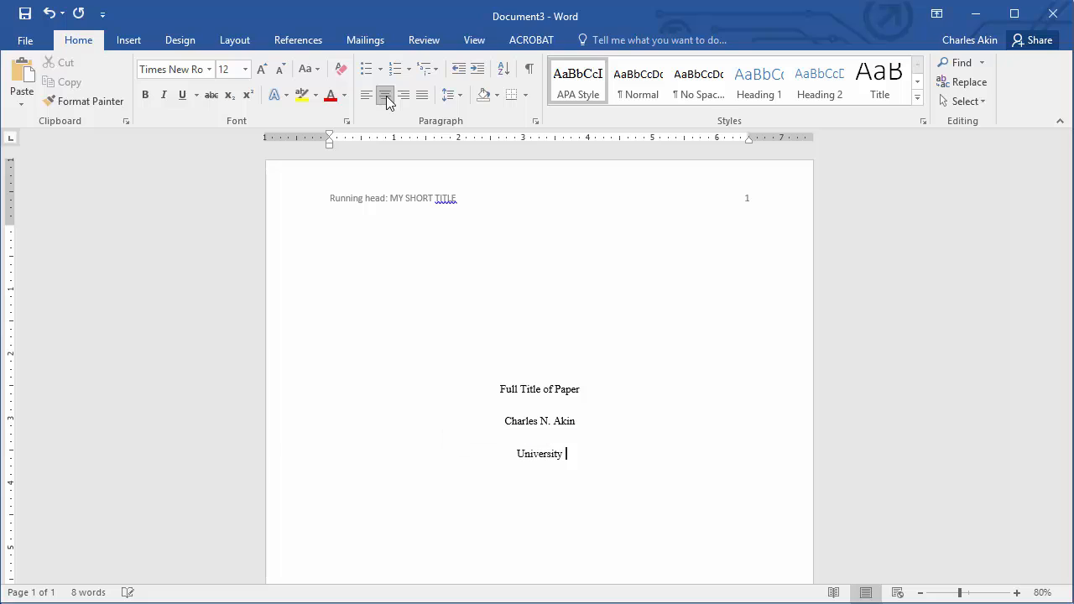
{"action": "type", "text": "of West Georgia"}
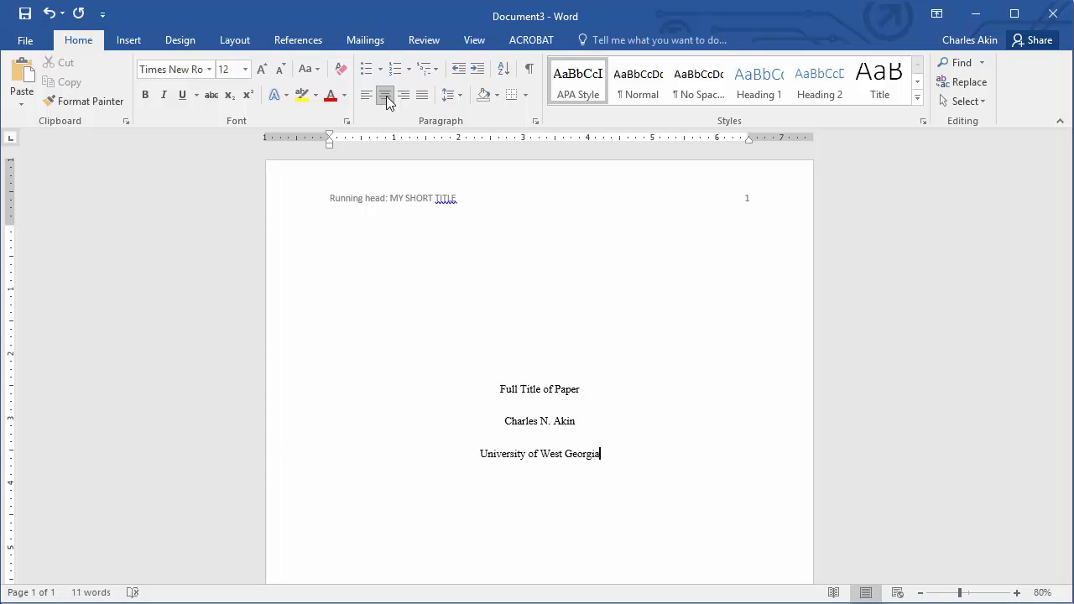
- Insert a page break after the title page to start a second page
{"action": "left_click", "coordinate": [128, 39]}
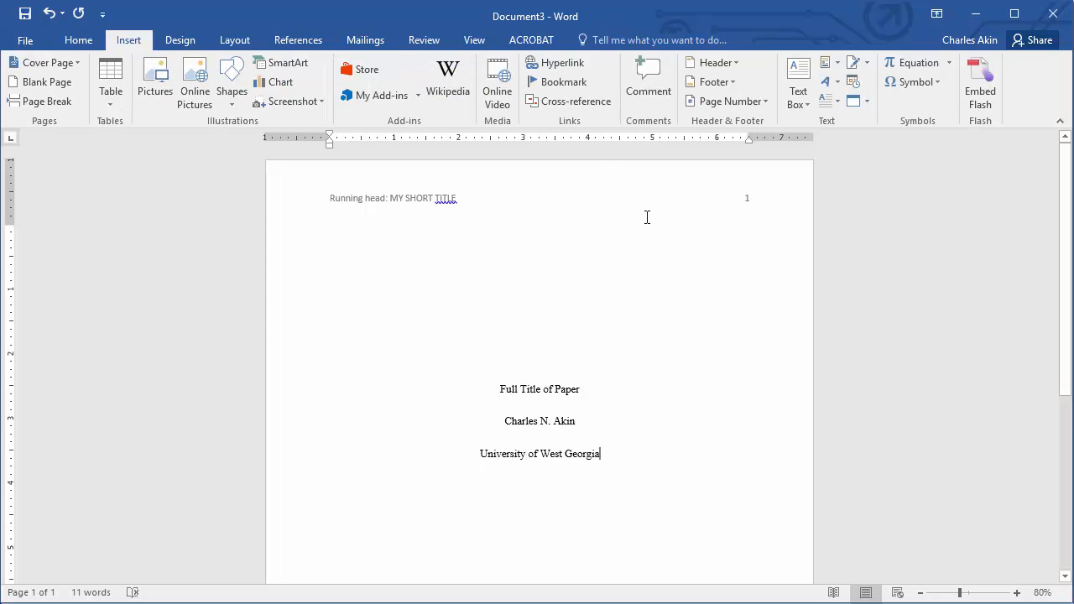
{"action": "scroll", "coordinate": [646, 220], "scroll_direction": "down", "scroll_amount": 1}
{"action": "scroll", "coordinate": [647, 223], "scroll_direction": "down", "scroll_amount": 2}
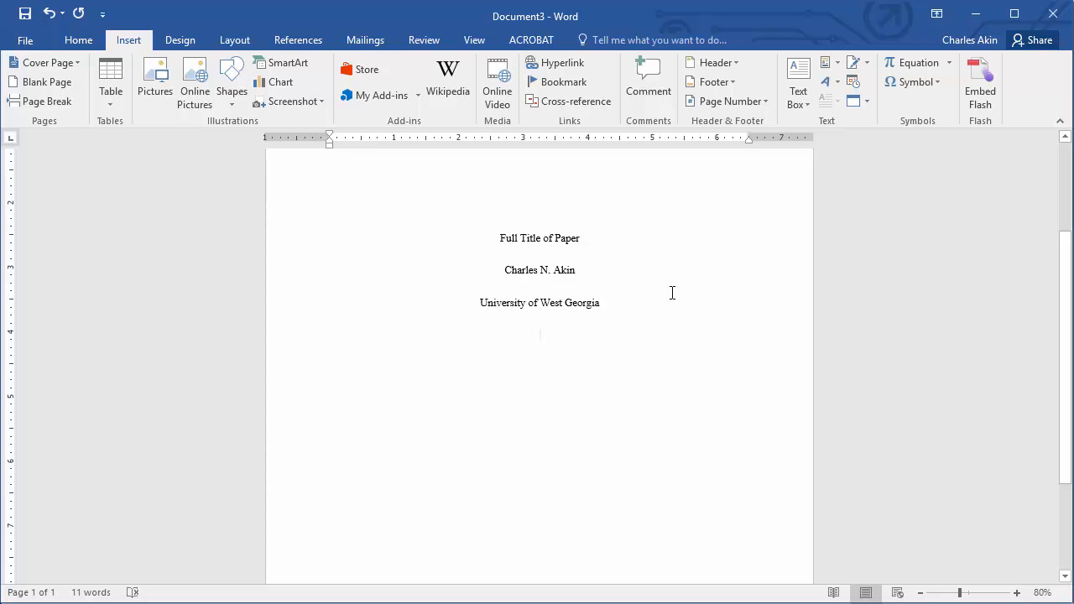
{"action": "left_click", "coordinate": [56, 102]}
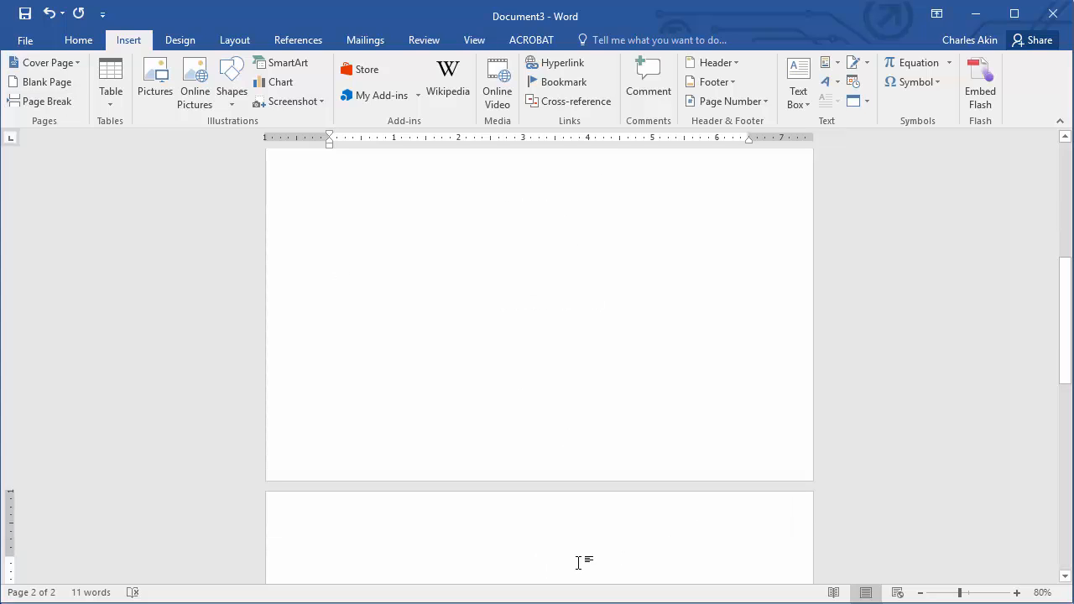
{"action": "scroll", "coordinate": [578, 563], "scroll_direction": "down", "scroll_amount": 3}
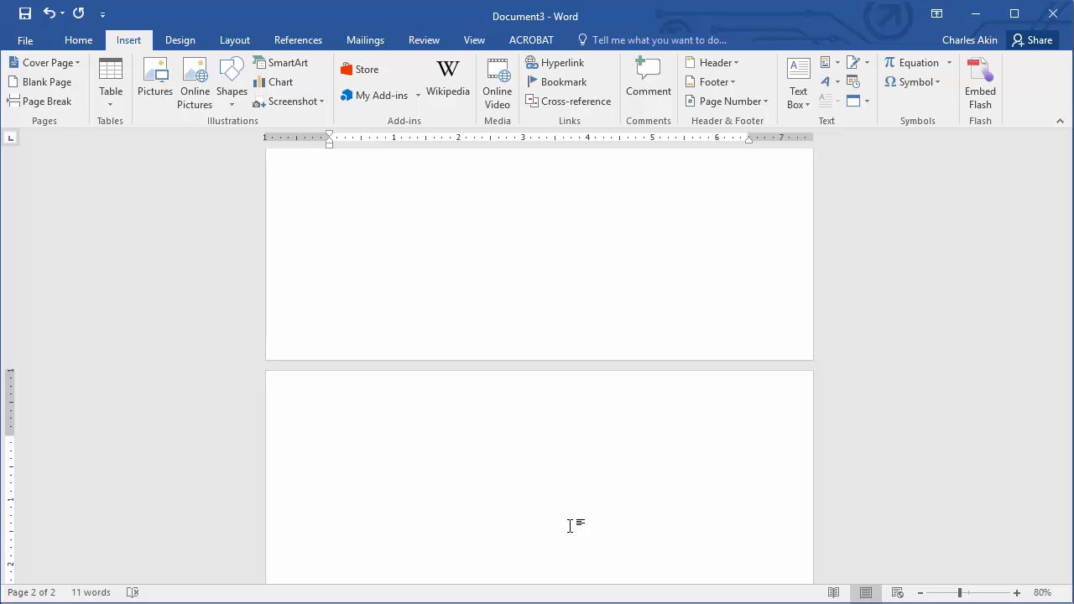
{"action": "scroll", "coordinate": [569, 525], "scroll_direction": "up", "scroll_amount": 1}
- Type the heading 'Full Title of Paper' at the top of the second page
{"action": "type", "text": "Ful"}
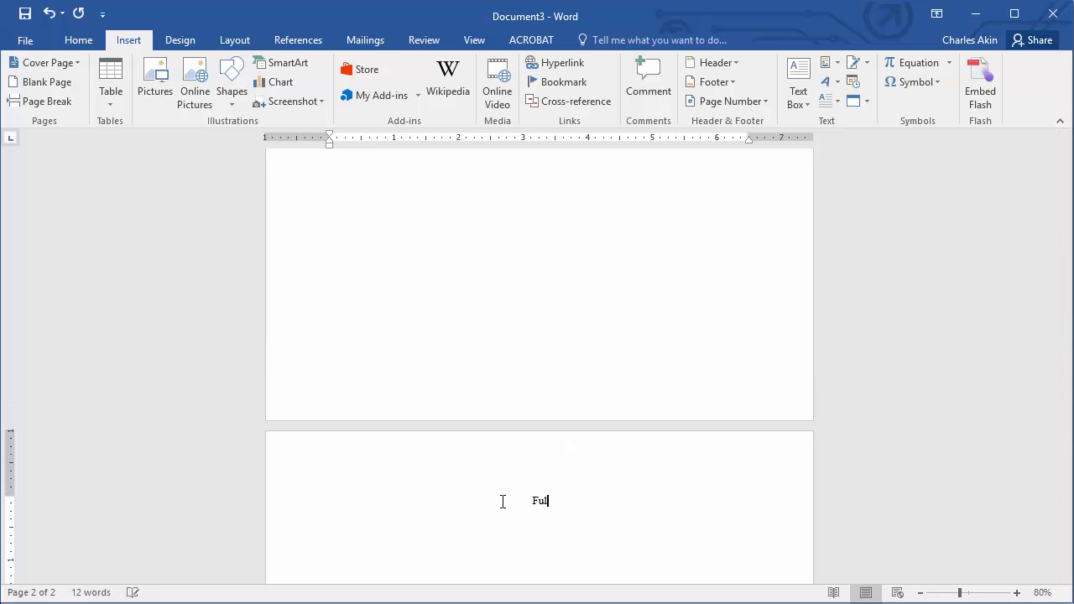
{"action": "type", "text": "l Title of Paper"}
{"action": "scroll", "coordinate": [502, 501], "scroll_direction": "down", "scroll_amount": 1}
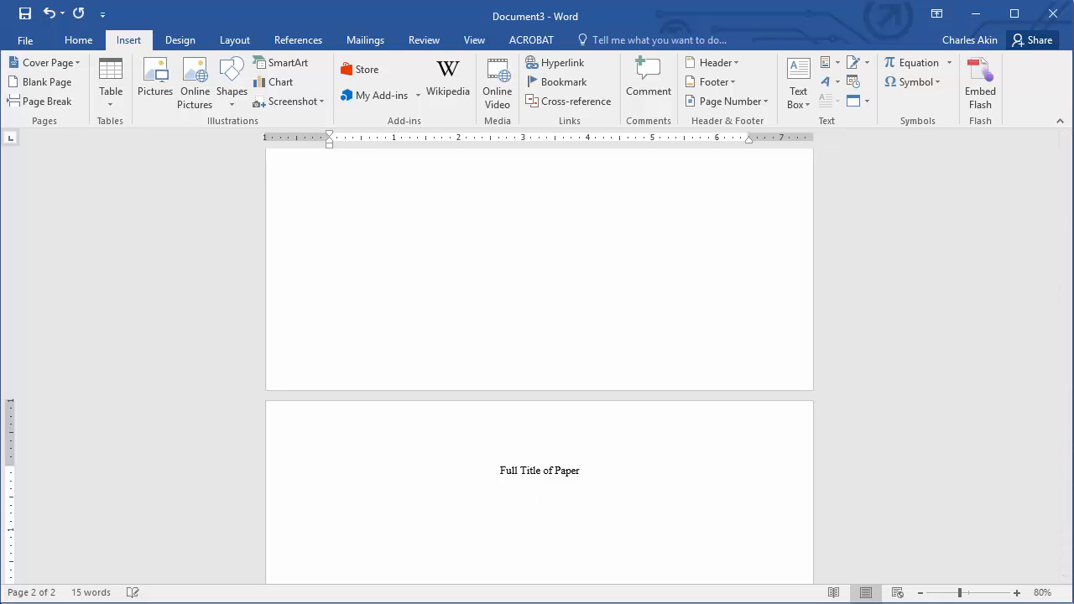
- Left-align the body text, indent the first line, and type 'Indent the first line of each paragraph five spaces throughout the body of the manuscript.'
{"action": "left_click", "coordinate": [74, 42]}
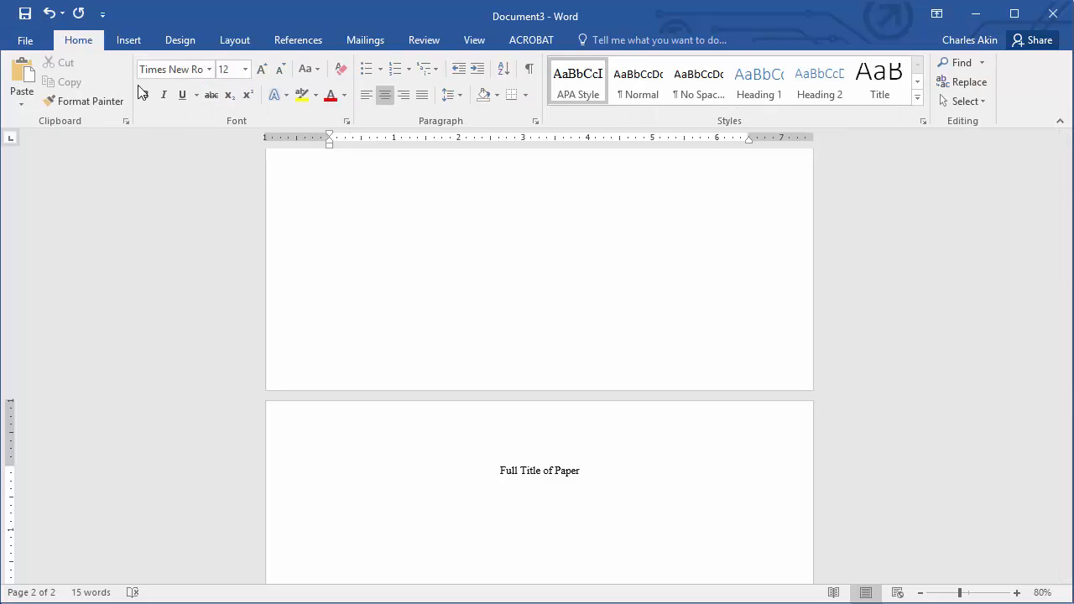
{"action": "left_click", "coordinate": [361, 92]}
{"action": "key", "text": "Tab"}
{"action": "type", "text": "Indent the first line of "}
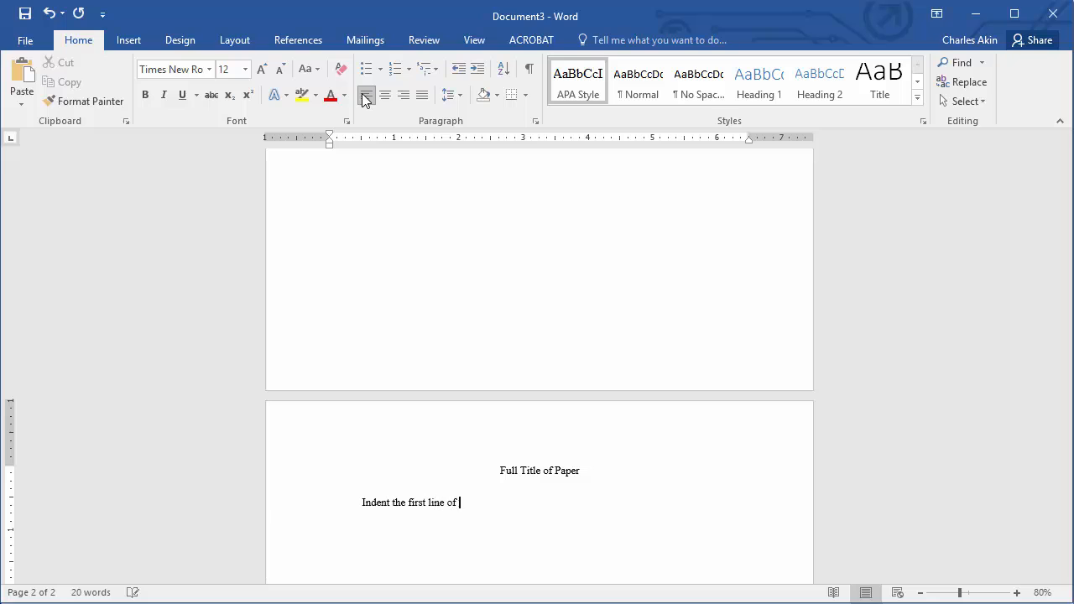
{"action": "type", "text": "each paragraph five s"}
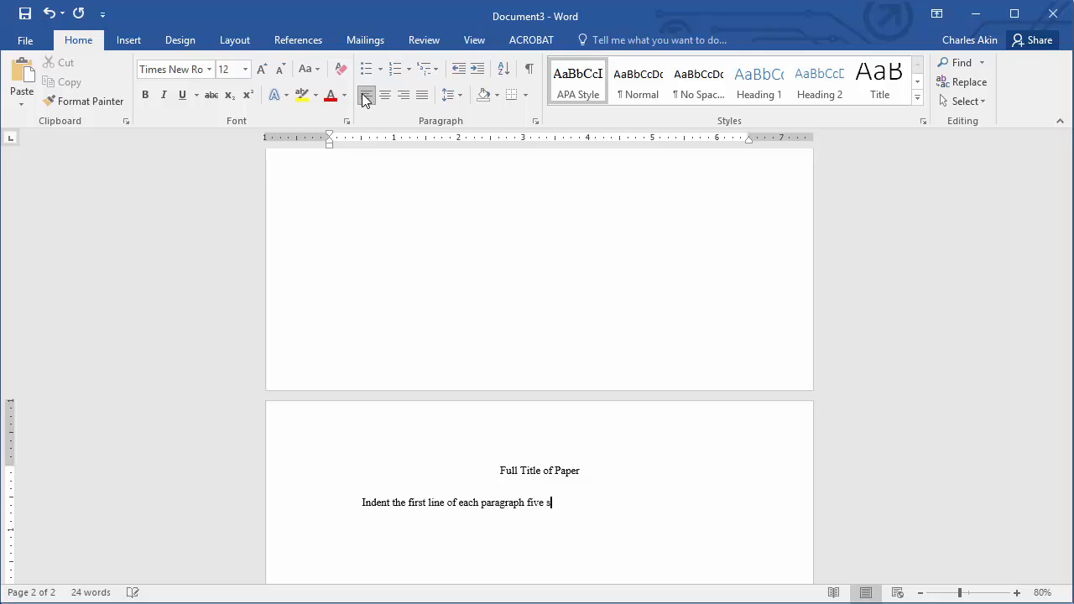
{"action": "type", "text": "paces though"}
{"action": "key", "text": "BackSpace"}
{"action": "key", "text": "BackSpace"}
{"action": "key", "text": "BackSpace"}
{"action": "key", "text": "BackSpace"}
{"action": "type", "text": "roughout the body of the"}
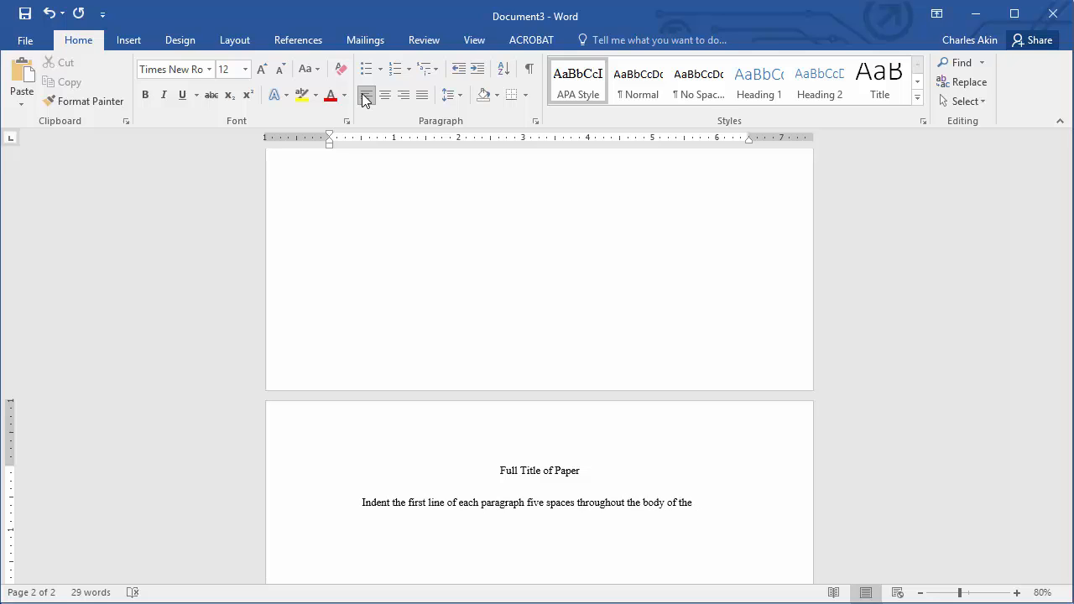
{"action": "type", "text": " manuscript."}
- Continue on a new line with 'The exception to this rule is with the Abstract, … can be located in the APA Manual, Section 4.'
{"action": "key", "text": "Return"}
{"action": "type", "text": "The"}
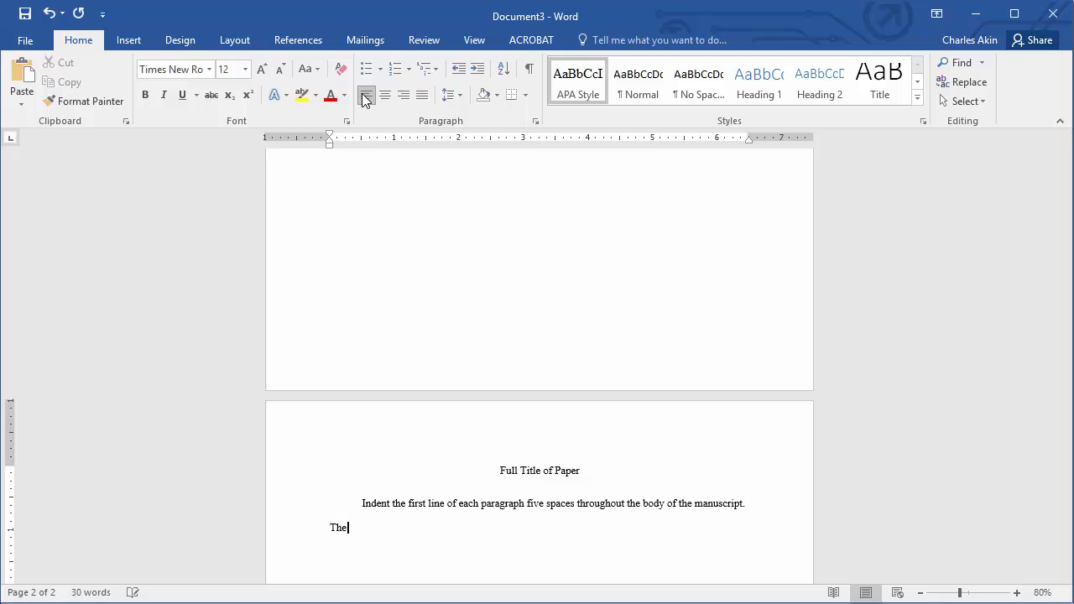
{"action": "type", "text": " exception to this rule is "}
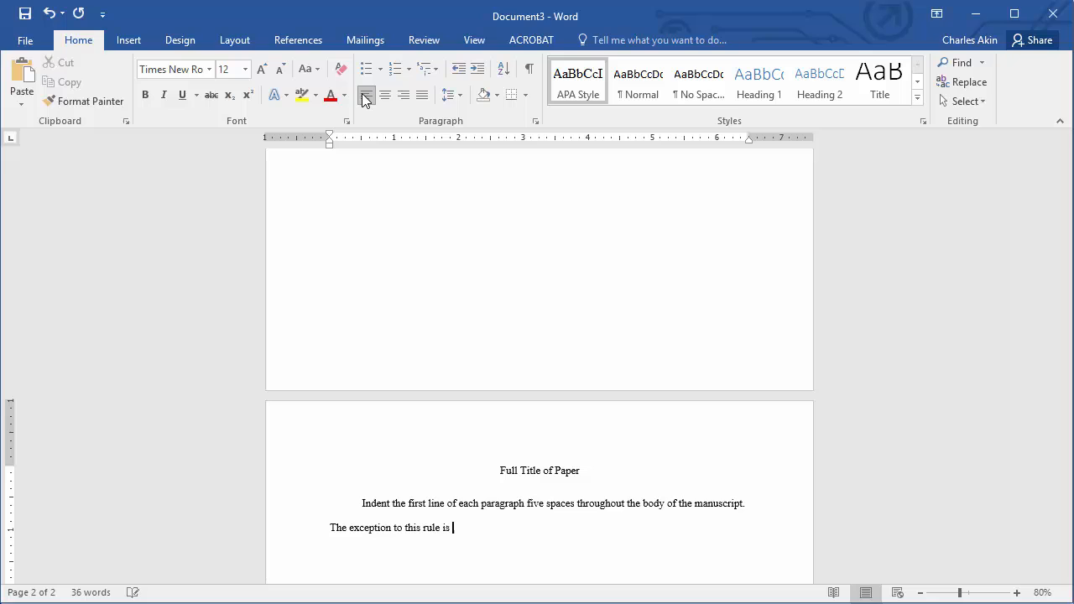
{"action": "type", "text": "with the Abstract, formatte"}
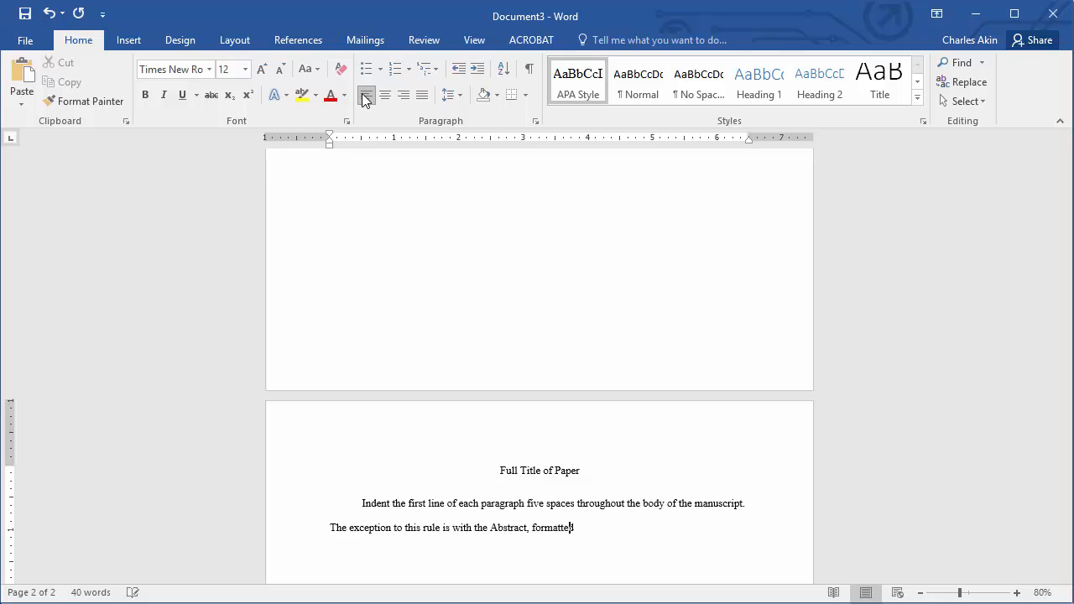
{"action": "type", "text": "d as a single paragraph without"}
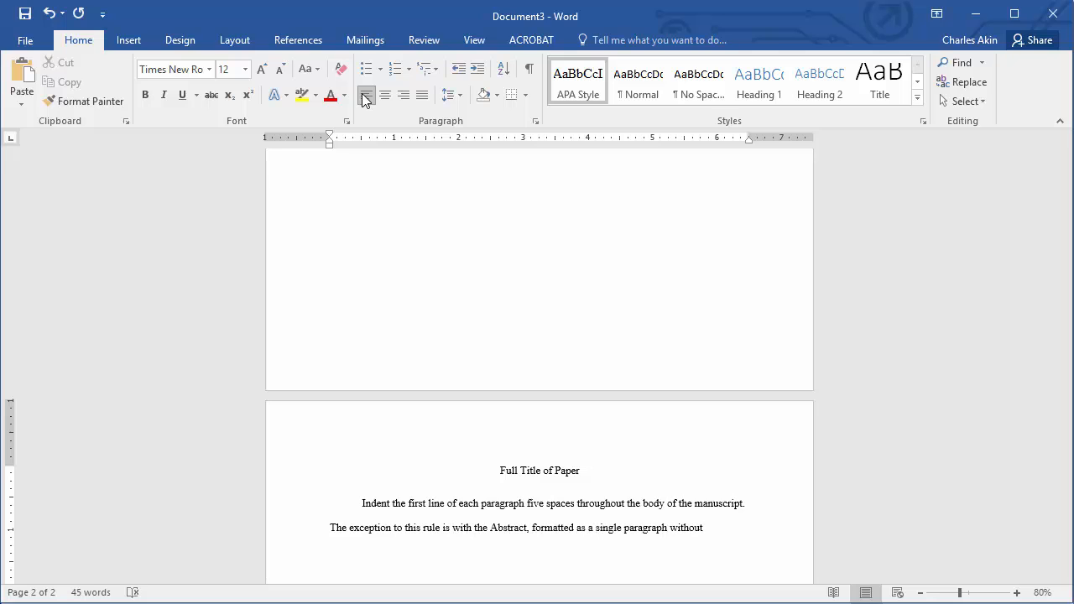
{"action": "type", "text": " indentation."}
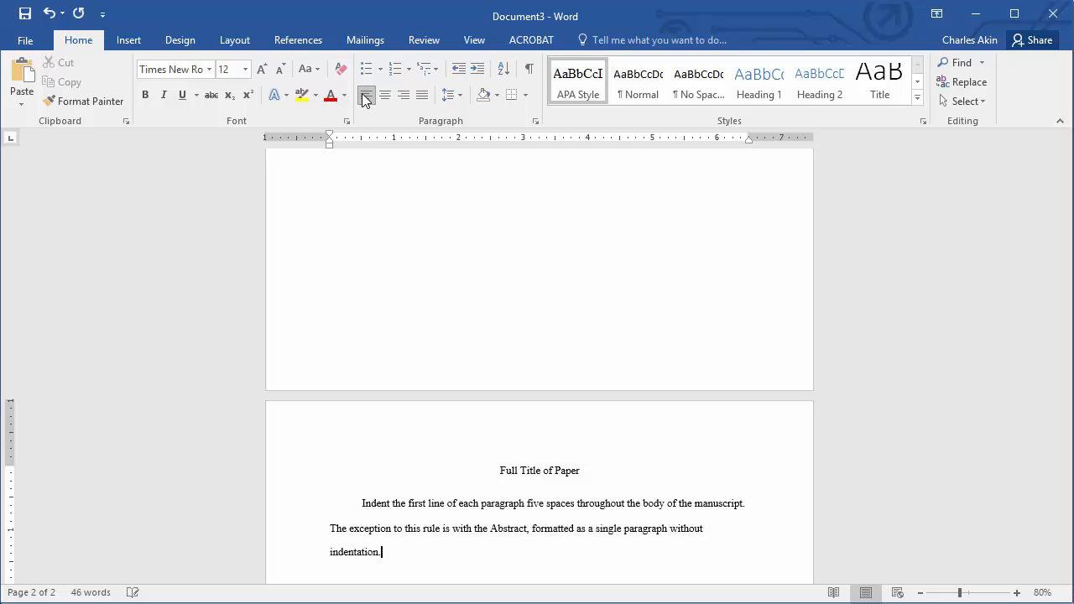
{"action": "type", "text": " For readability, space twice following all punc"}
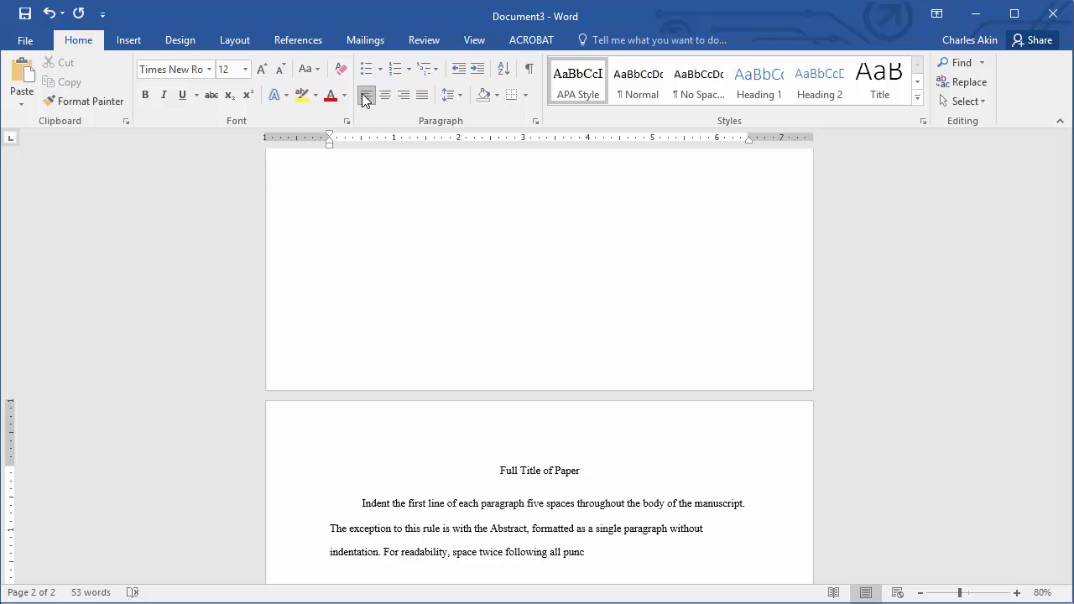
{"action": "type", "text": "tuation marks. Additional information related to "}
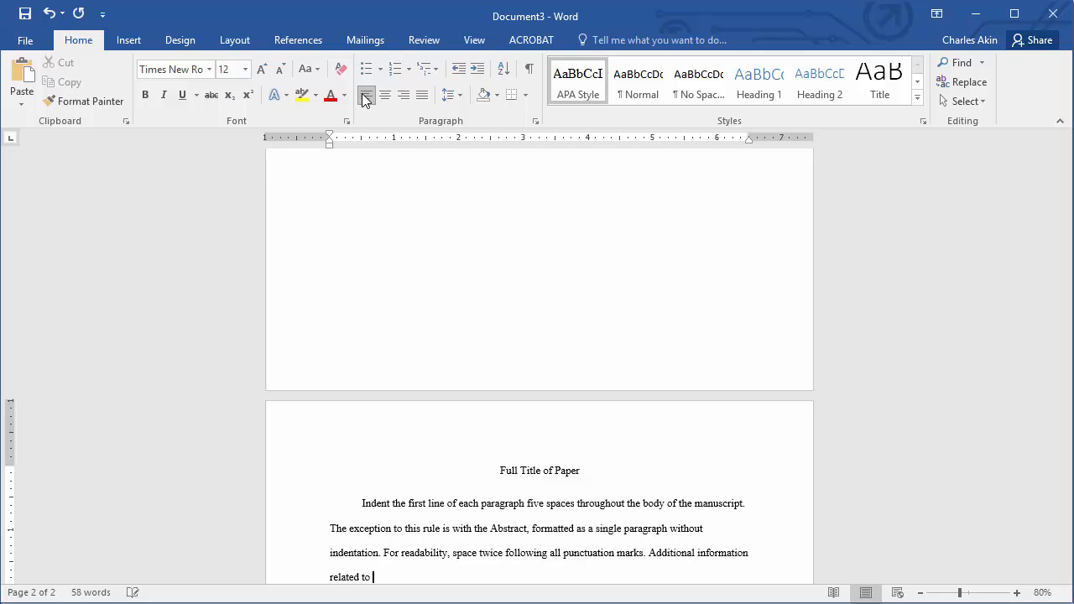
{"action": "type", "text": "APA Style mechanics can be located in the APA Manua"}
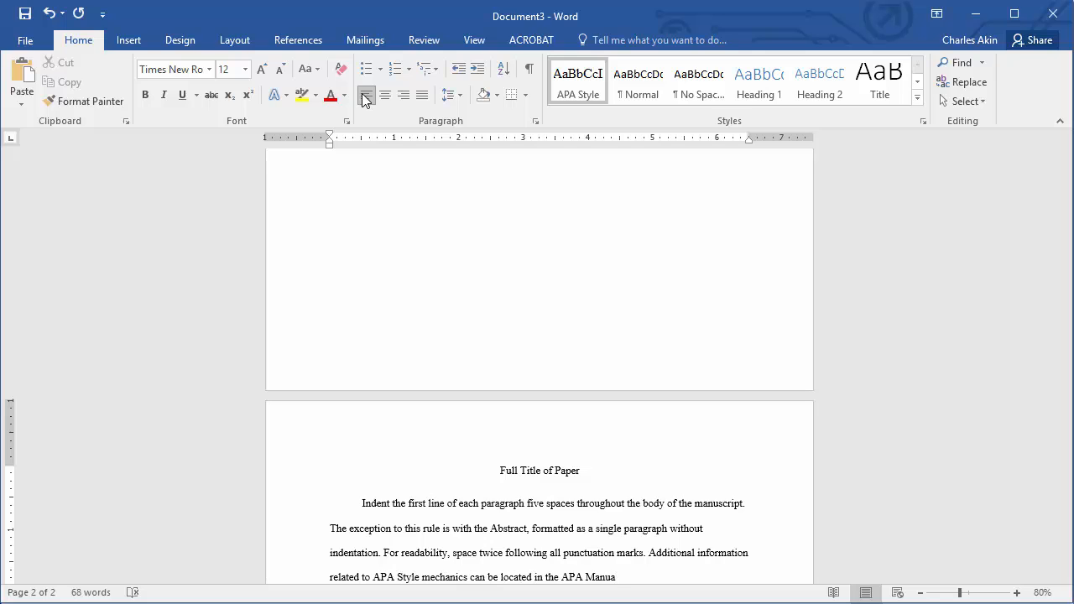
{"action": "type", "text": "l, Section 4."}
- Open the second page's header for editing and insert the Blank (Three Columns) header layout
{"action": "left_click", "coordinate": [517, 419]}
{"action": "double_click", "coordinate": [518, 420]}
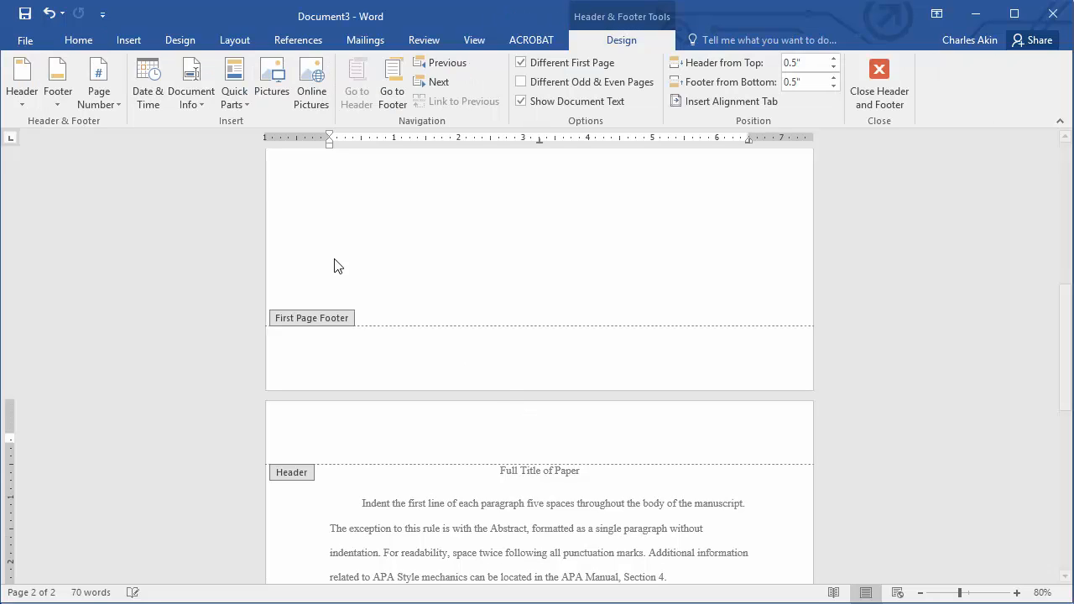
{"action": "left_click", "coordinate": [22, 84]}
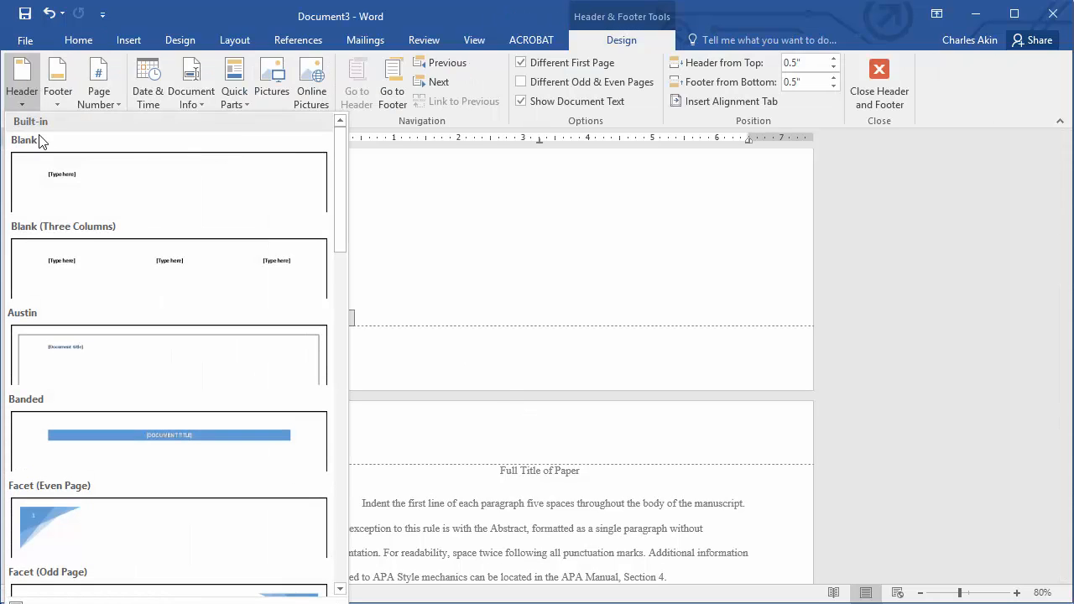
{"action": "left_click", "coordinate": [70, 283]}
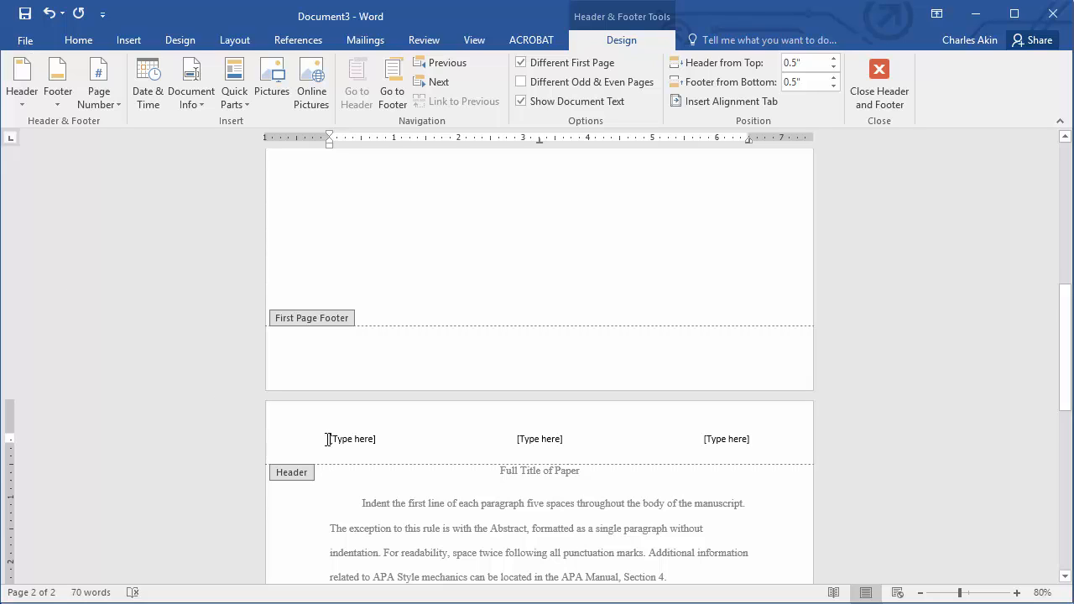
- Enter 'MY SHORT TITLE' in the left header placeholder and delete the middle placeholder
{"action": "scroll", "coordinate": [391, 441], "scroll_direction": "up", "scroll_amount": 10}
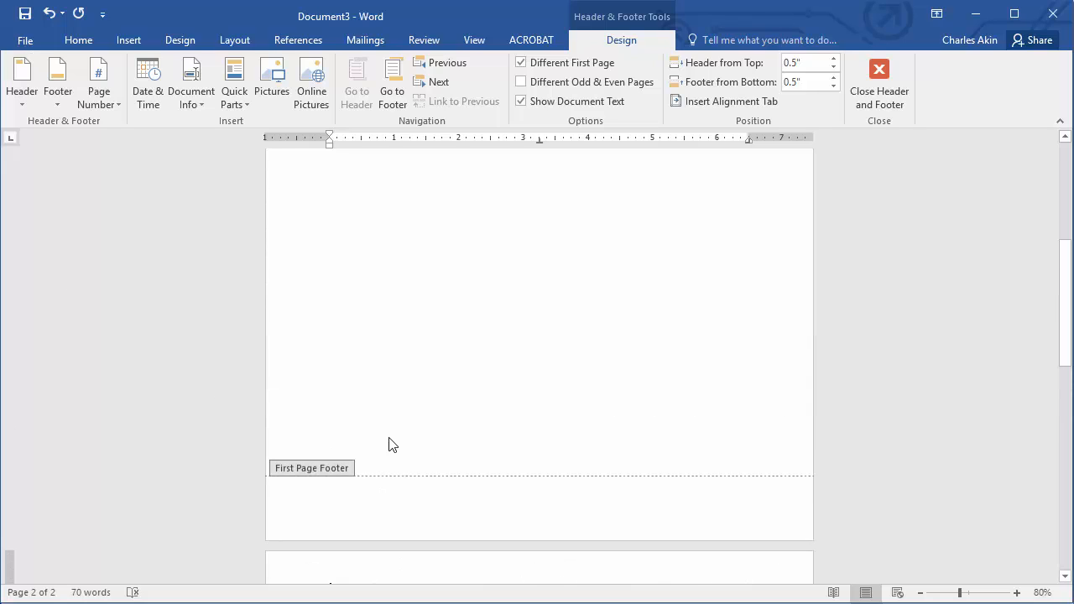
{"action": "scroll", "coordinate": [391, 445], "scroll_direction": "up", "scroll_amount": 2}
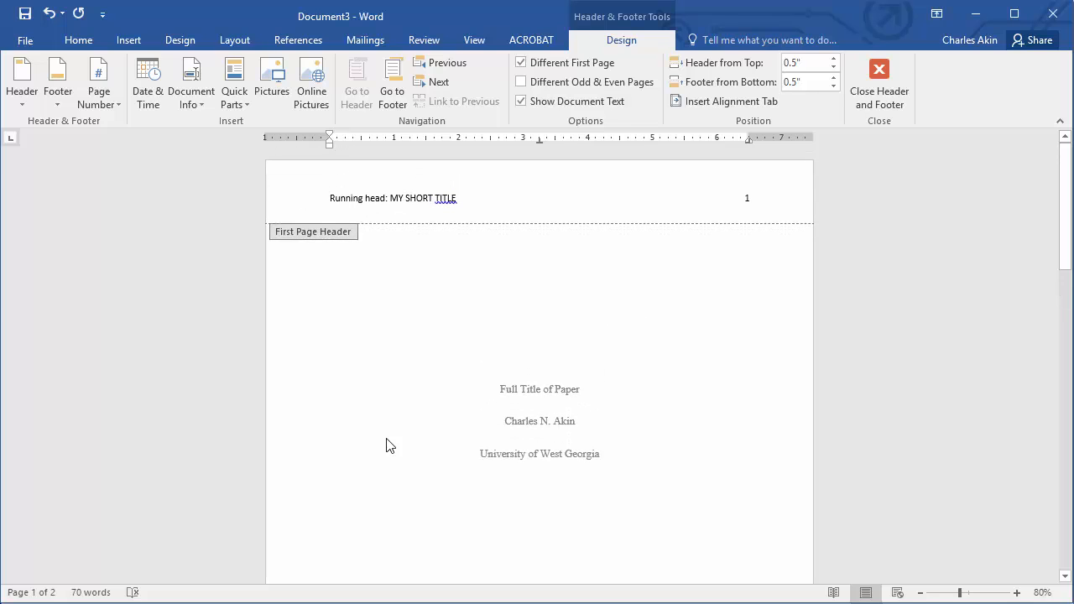
{"action": "scroll", "coordinate": [386, 444], "scroll_direction": "down", "scroll_amount": 12}
{"action": "left_click", "coordinate": [367, 435]}
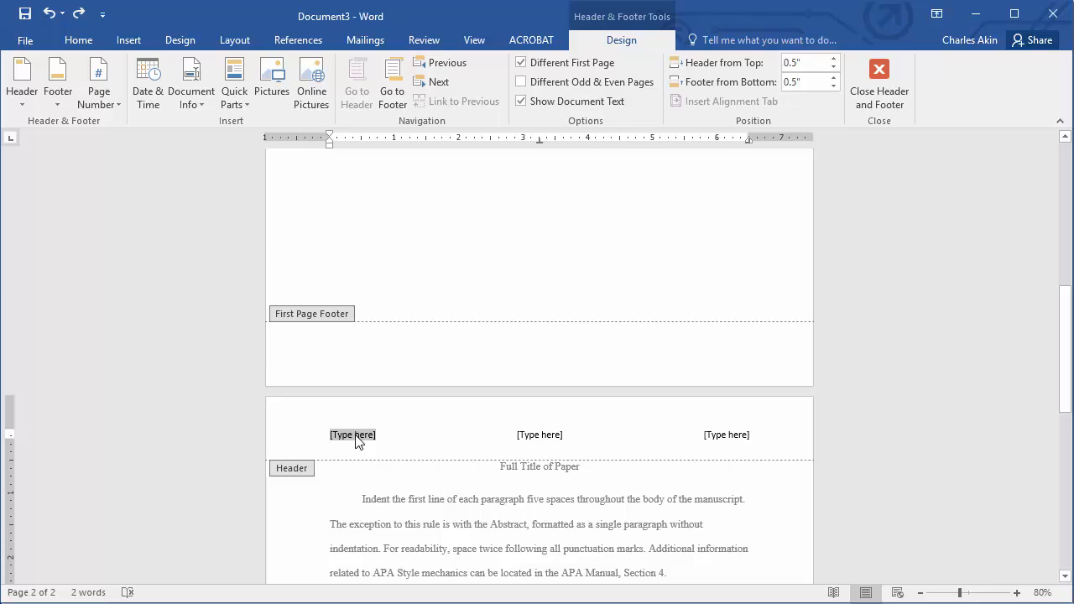
{"action": "type", "text": "MY SHO"}
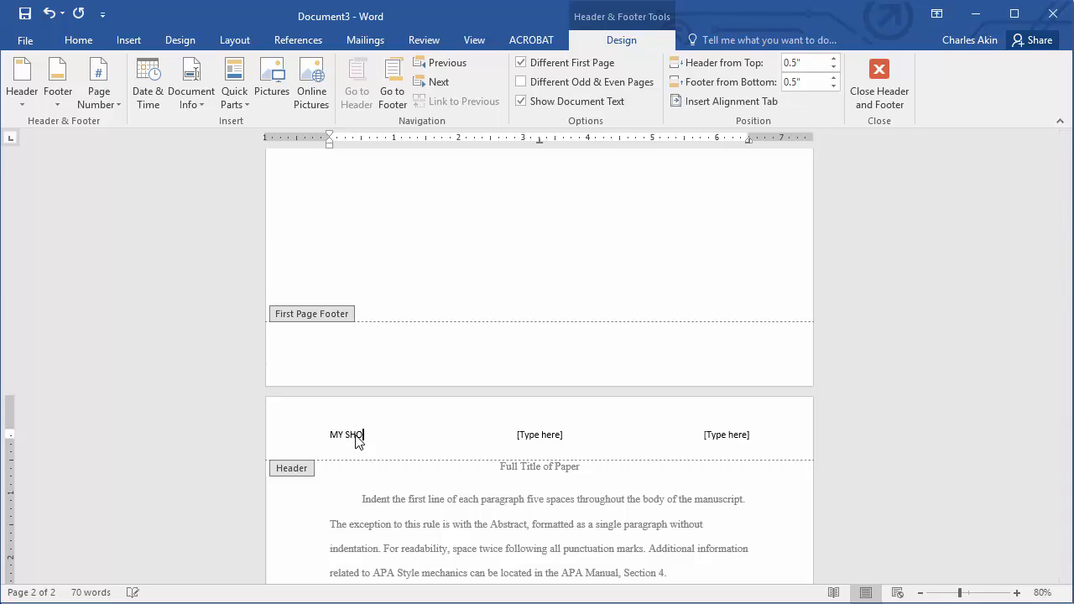
{"action": "type", "text": "RT TITLE"}
{"action": "left_click", "coordinate": [527, 440]}
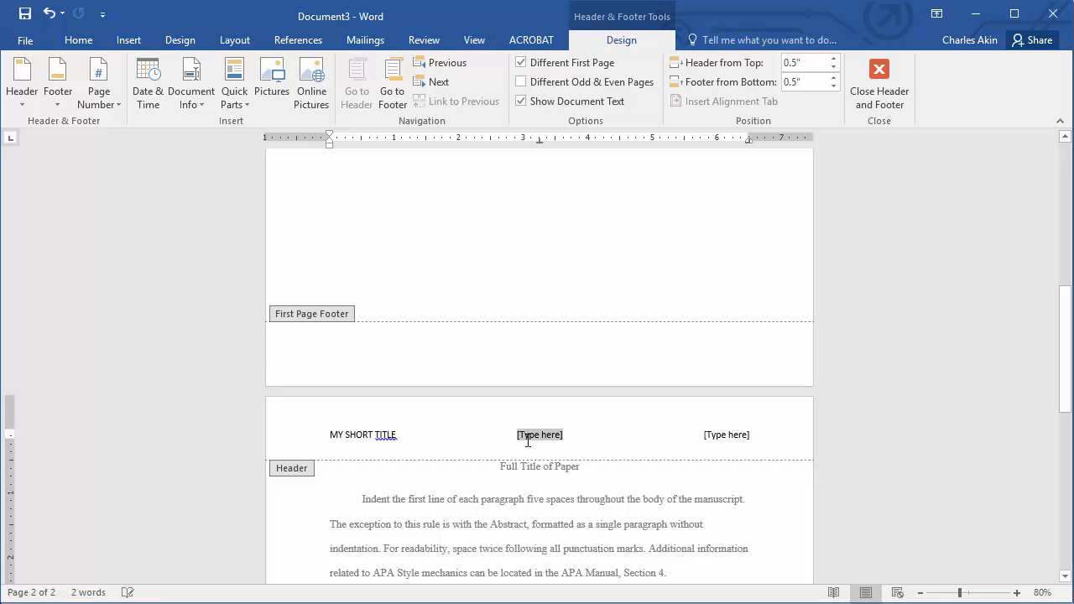
{"action": "key", "text": "BackSpace"}
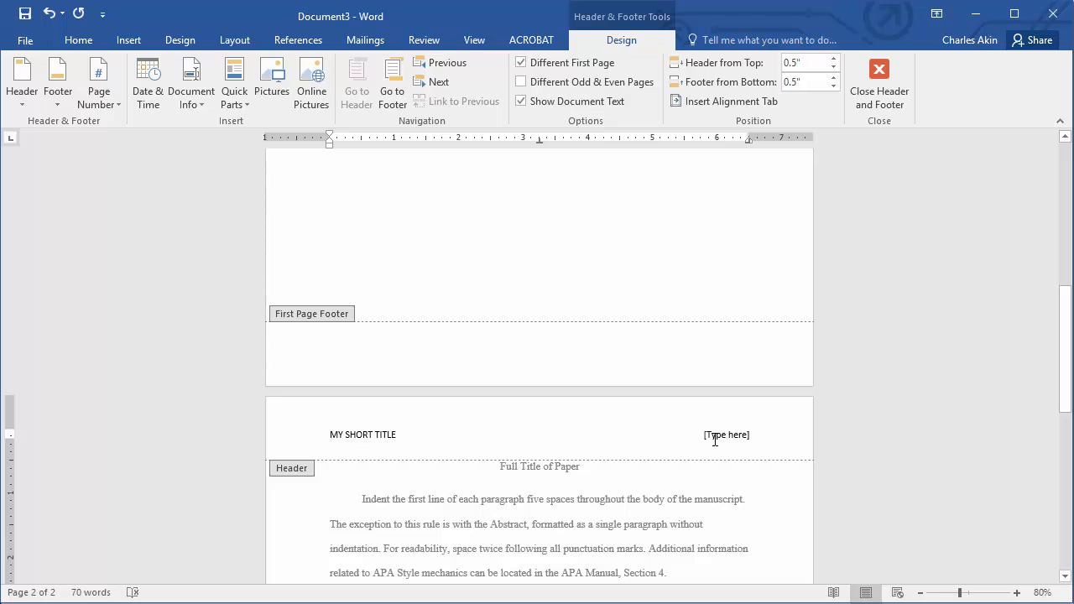
- Replace the right header placeholder with a Plain Number page number at the current position, then close header editing
{"action": "left_click", "coordinate": [729, 437]}
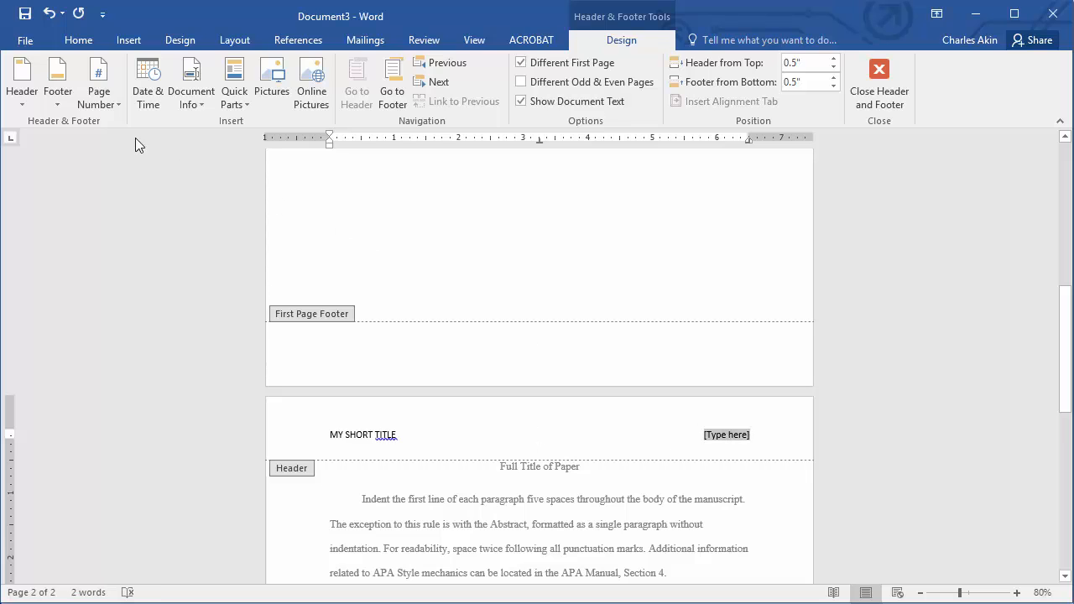
{"action": "left_click", "coordinate": [100, 104]}
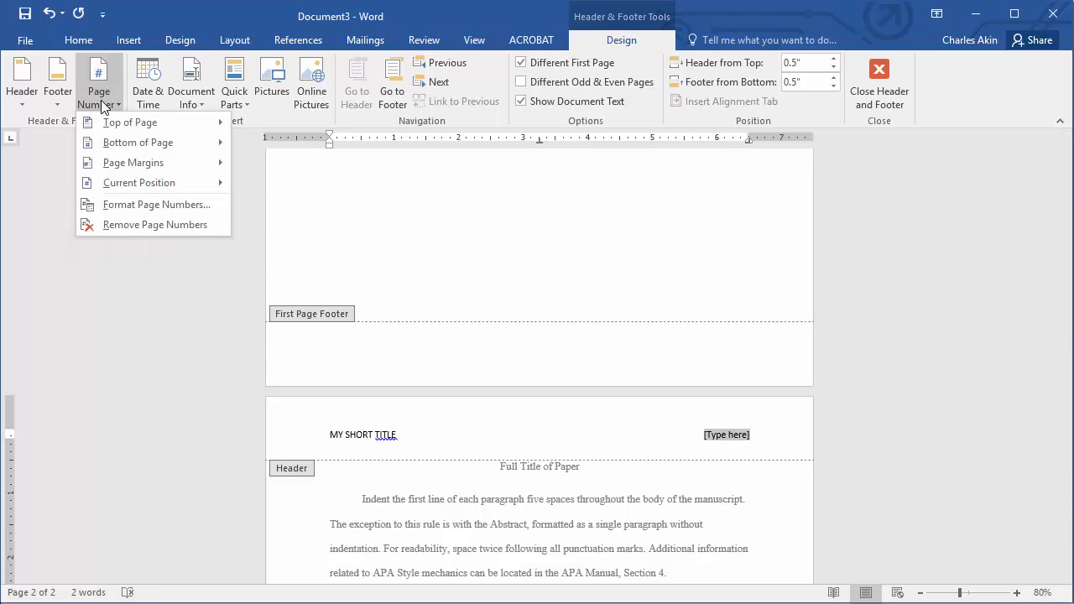
{"action": "mouse_move", "coordinate": [120, 183]}
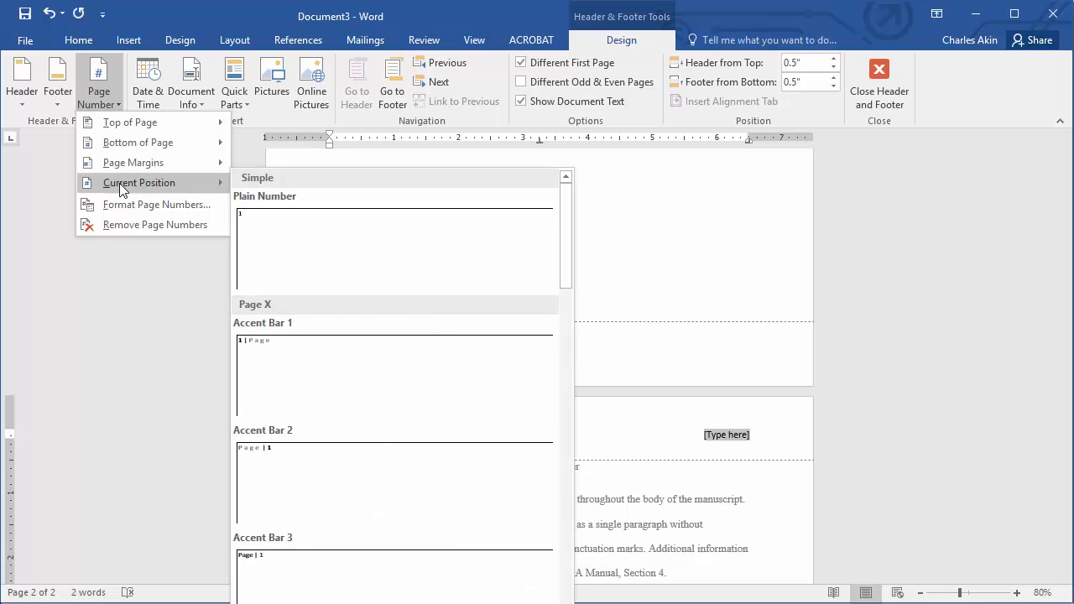
{"action": "left_click", "coordinate": [288, 232]}
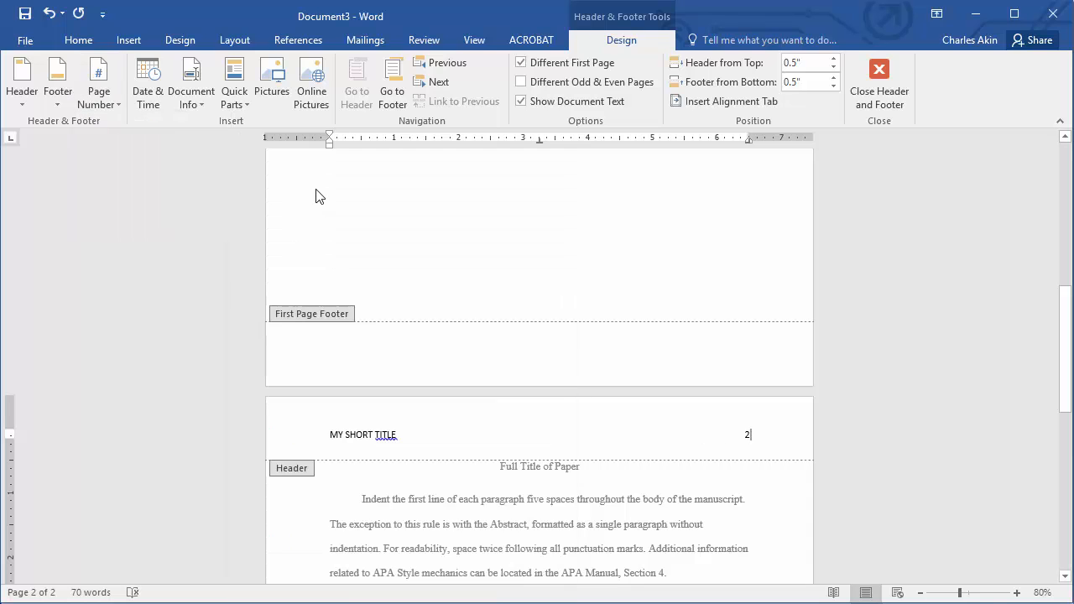
{"action": "scroll", "coordinate": [480, 436], "scroll_direction": "up", "scroll_amount": 3}
{"action": "scroll", "coordinate": [480, 440], "scroll_direction": "up", "scroll_amount": 9}
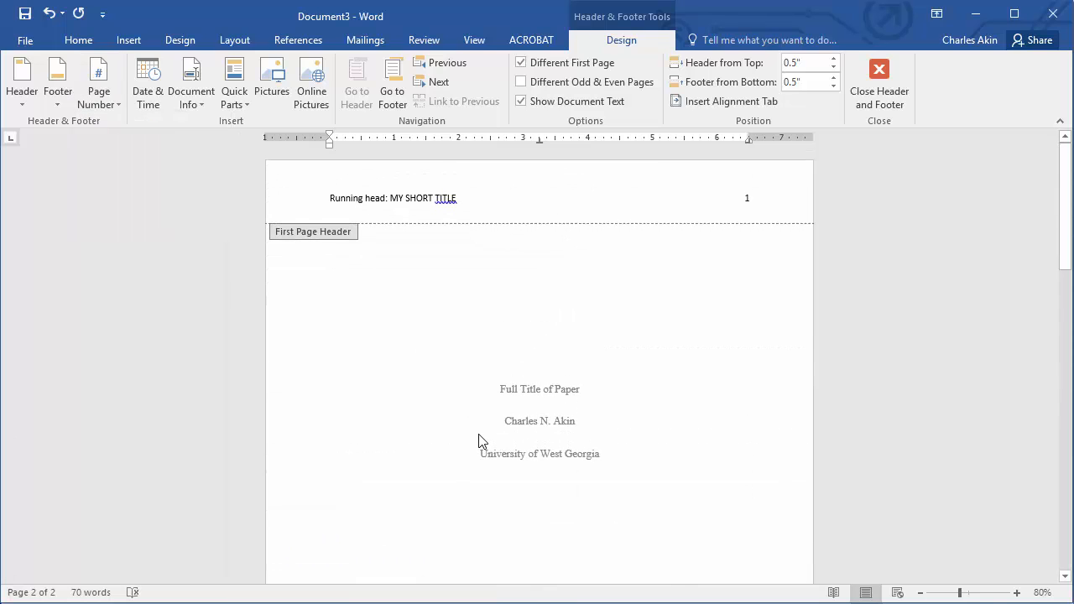
{"action": "scroll", "coordinate": [480, 440], "scroll_direction": "down", "scroll_amount": 15}
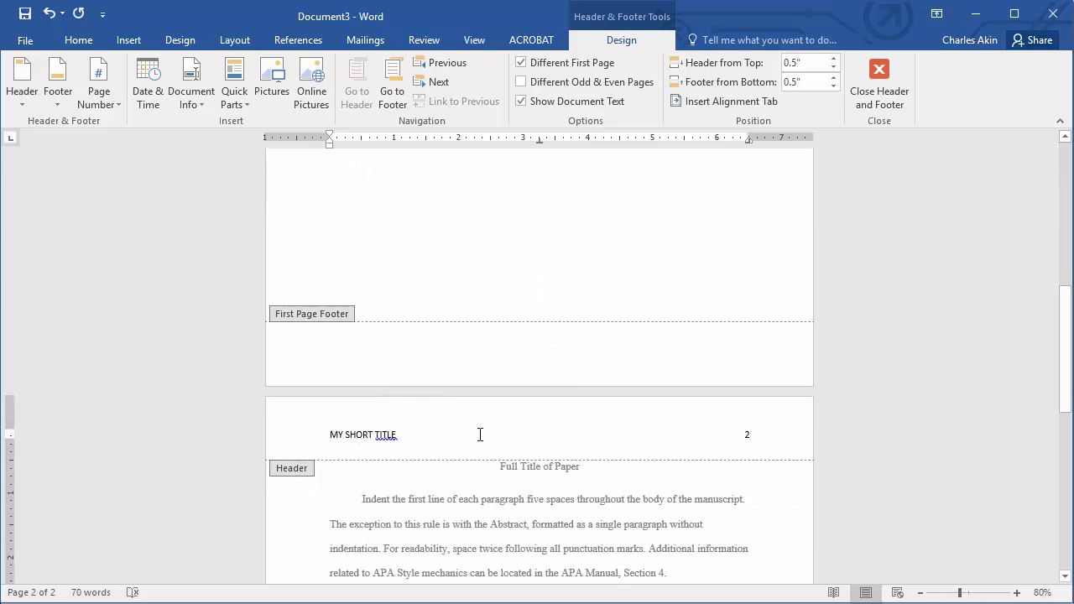
{"action": "scroll", "coordinate": [480, 440], "scroll_direction": "down", "scroll_amount": 3}
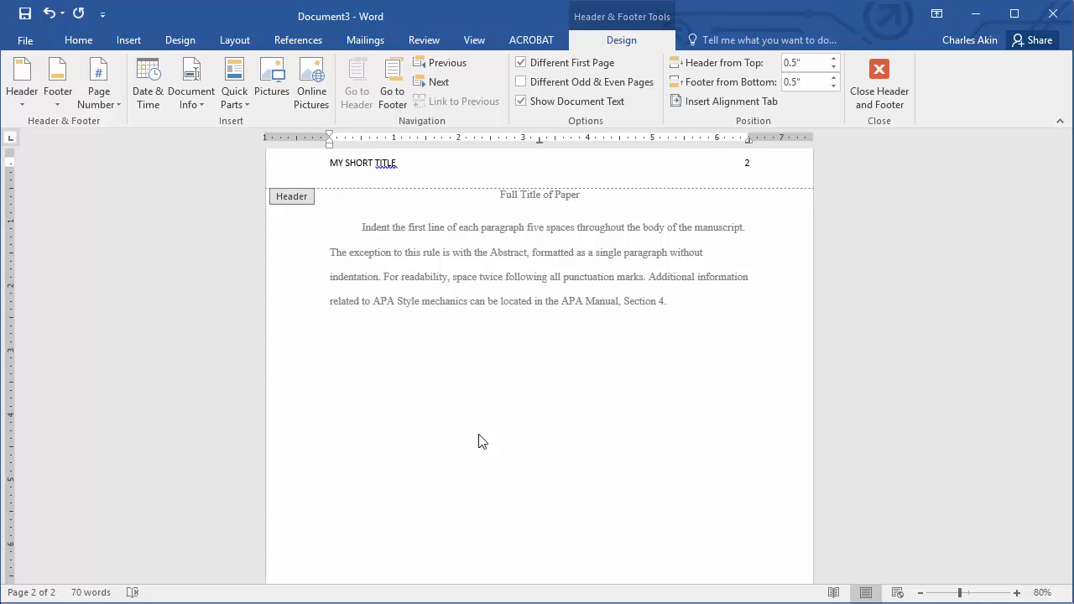
{"action": "double_click", "coordinate": [672, 304]}
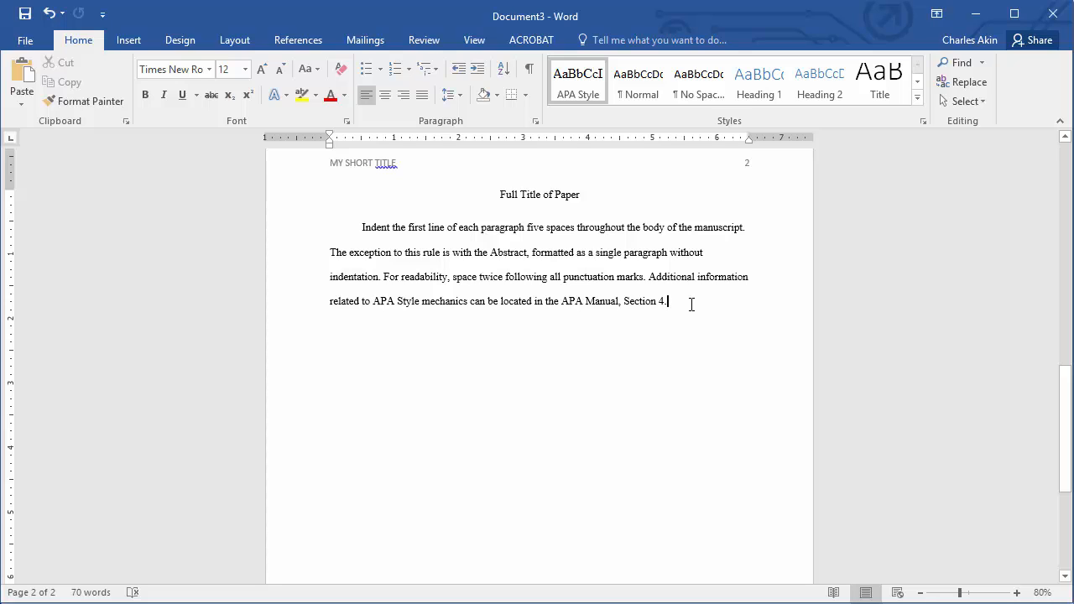
- Add a new line after the body paragraph and insert a page break to start a third page
{"action": "key", "text": "Return"}
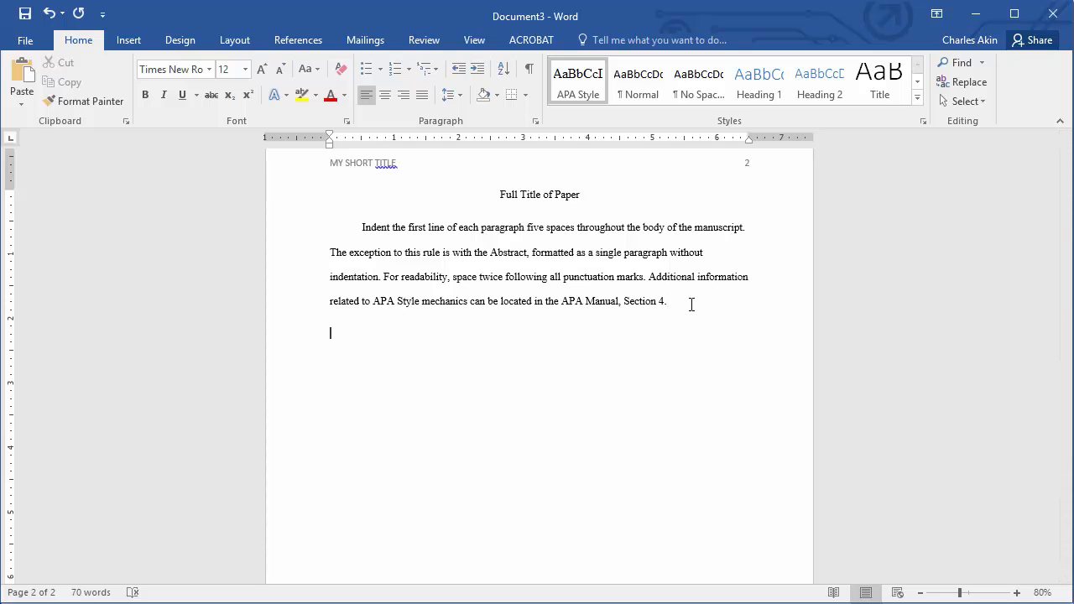
{"action": "left_click", "coordinate": [136, 44]}
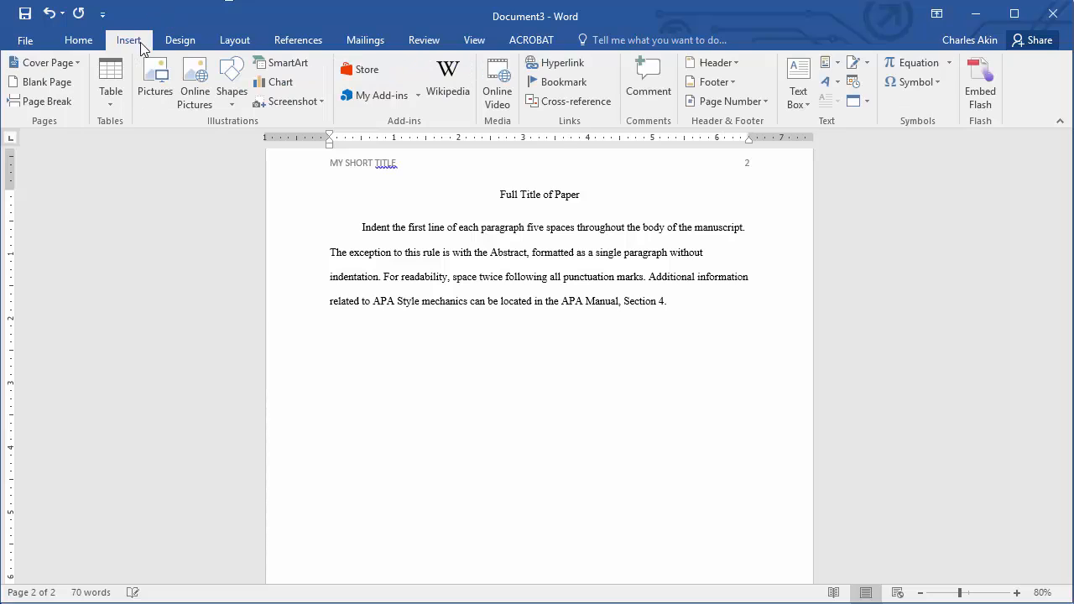
{"action": "left_click", "coordinate": [36, 106]}
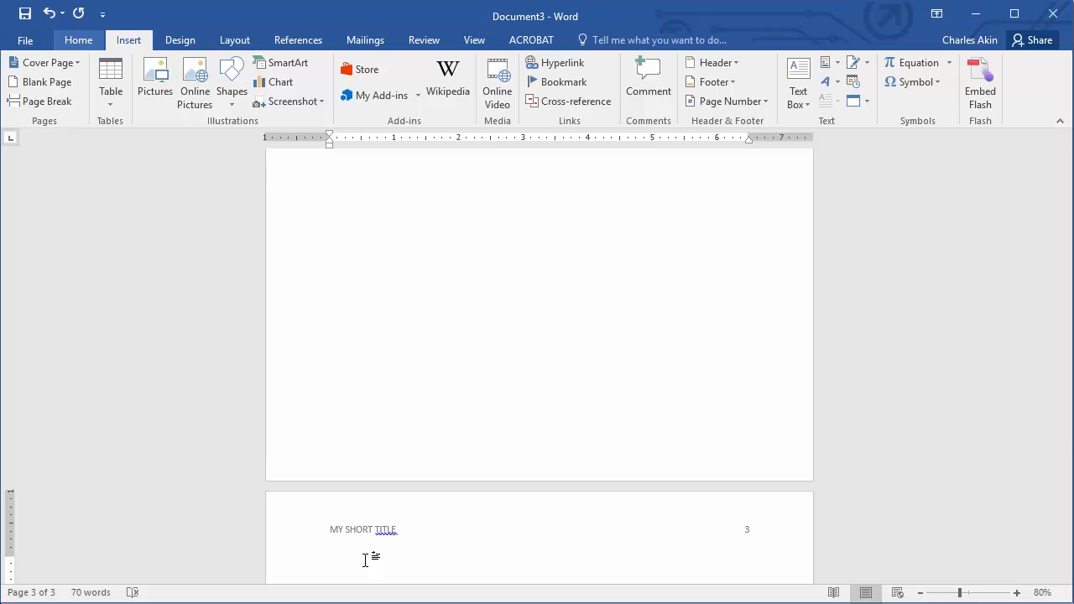
- Center and type the heading 'References' on the third page, then left-align the following line
{"action": "left_click", "coordinate": [76, 42]}
{"action": "key", "text": "ctrl+e"}
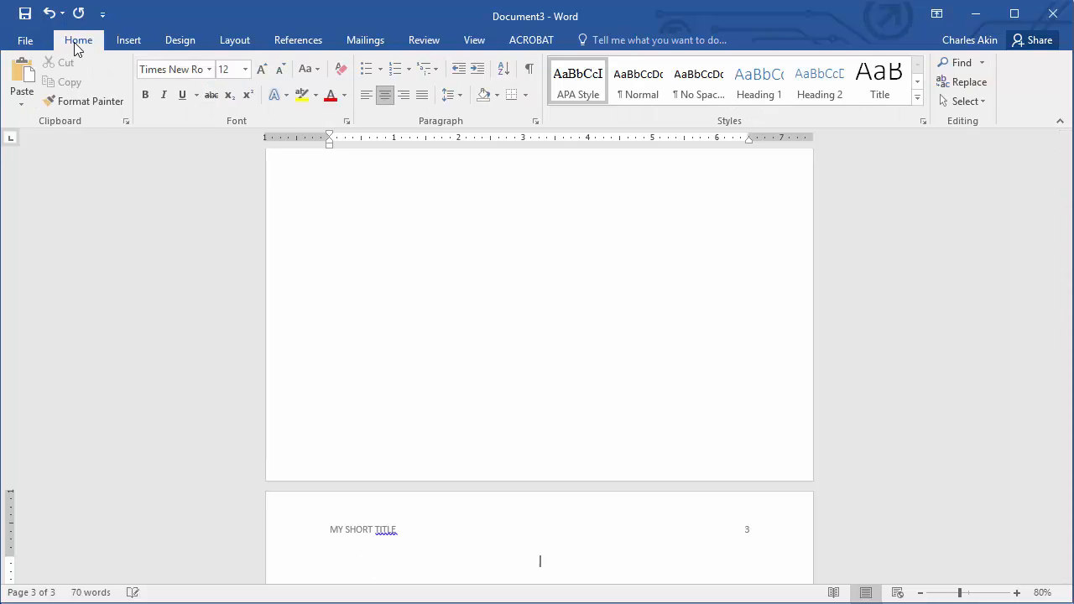
{"action": "type", "text": "References"}
{"action": "key", "text": "Return"}
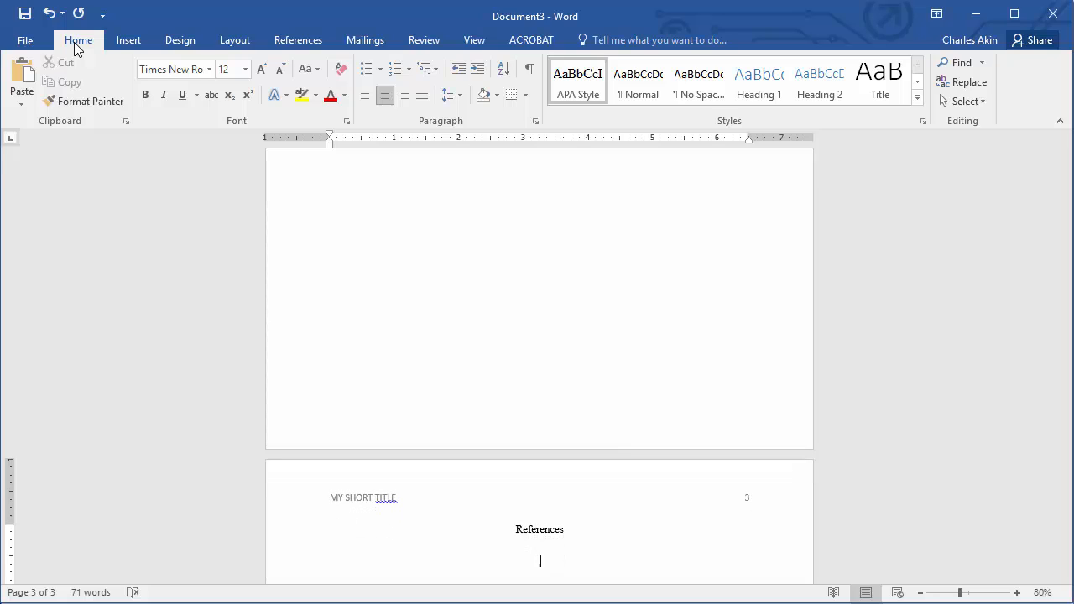
{"action": "key", "text": "ctrl+l"}
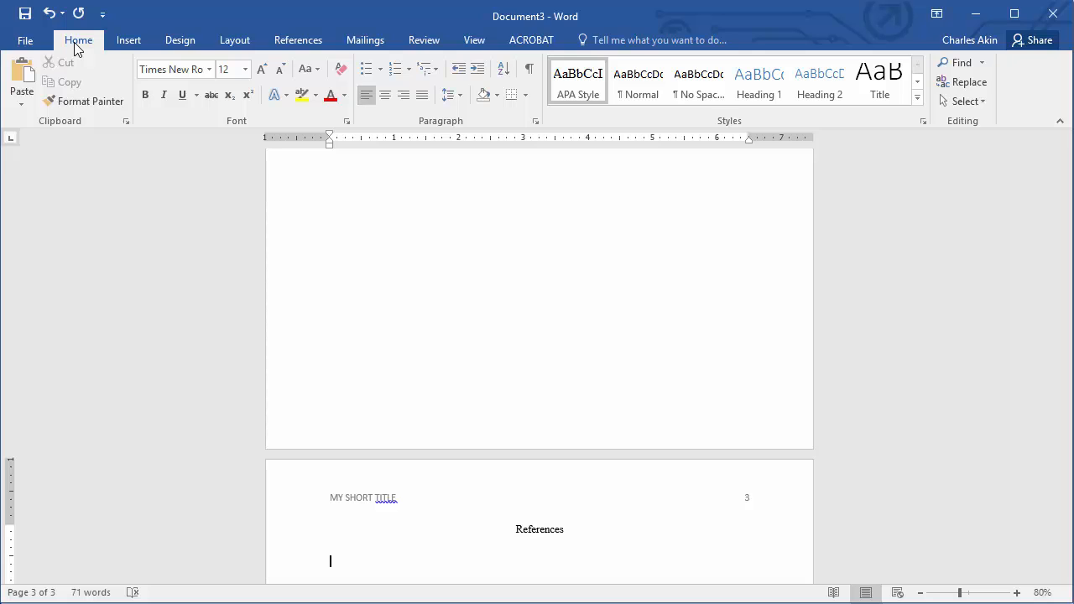
- Give the Anderson reference entry on the References page a hanging indent of 0.5"
{"action": "left_click_drag", "start_coordinate": [329, 140], "coordinate": [360, 140]}
{"action": "scroll", "coordinate": [539, 366], "scroll_direction": "down", "scroll_amount": 2}
{"action": "scroll", "coordinate": [540, 365], "scroll_direction": "down", "scroll_amount": 2}
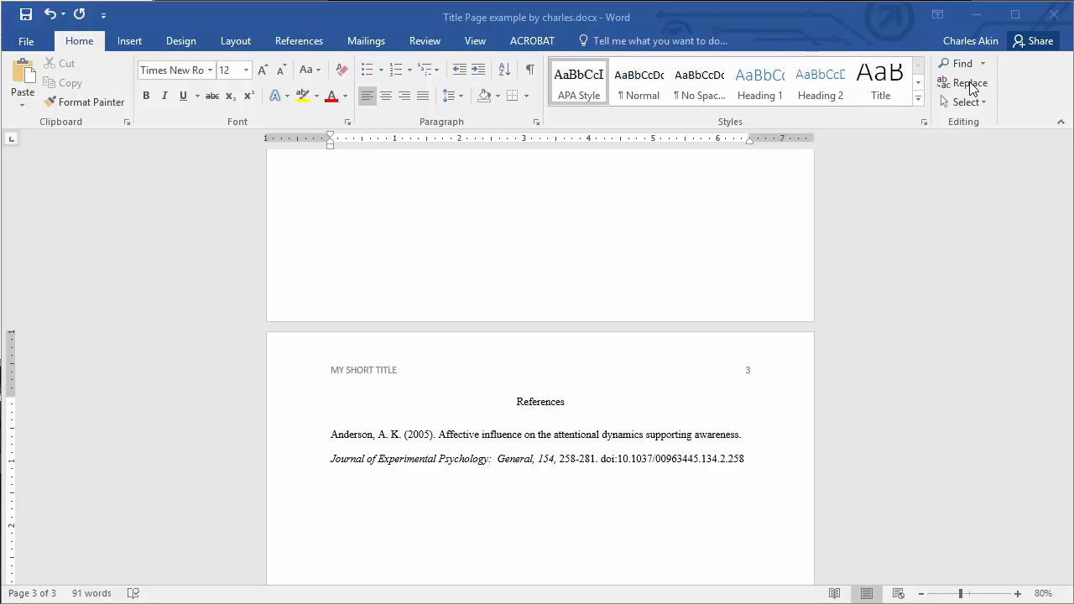
{"action": "right_click", "coordinate": [333, 441]}
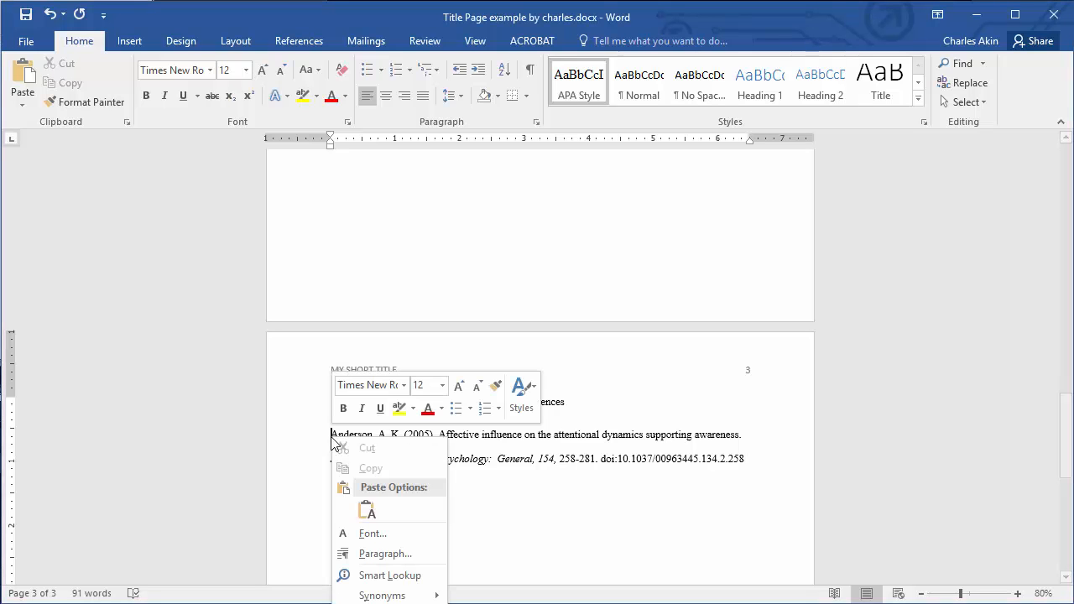
{"action": "left_click", "coordinate": [379, 555]}
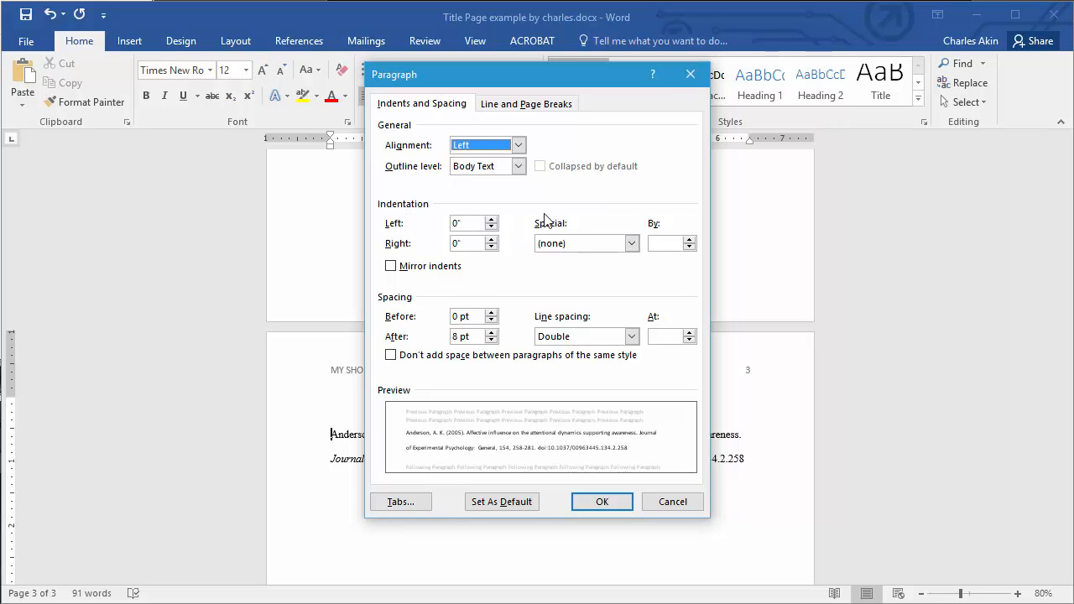
{"action": "left_click", "coordinate": [632, 245]}
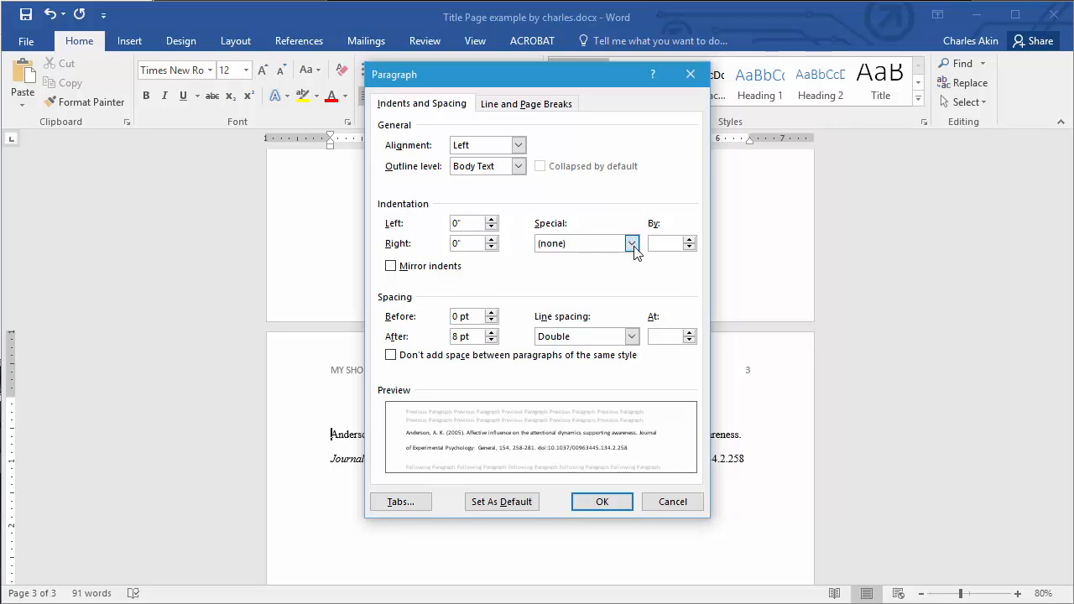
{"action": "left_click", "coordinate": [623, 280]}
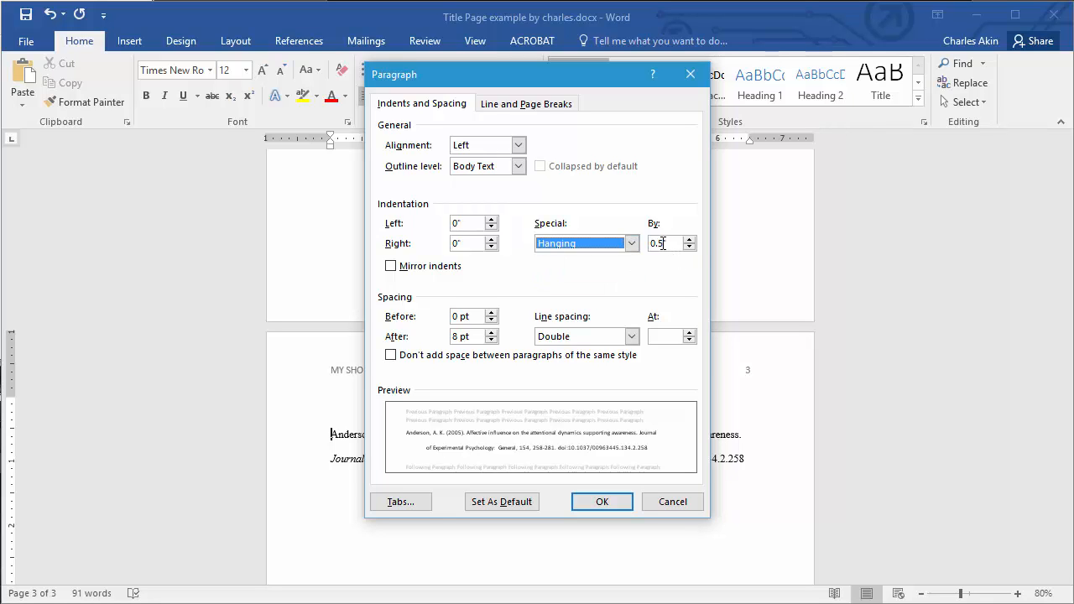
{"action": "left_click", "coordinate": [689, 239]}
{"action": "left_click", "coordinate": [689, 240]}
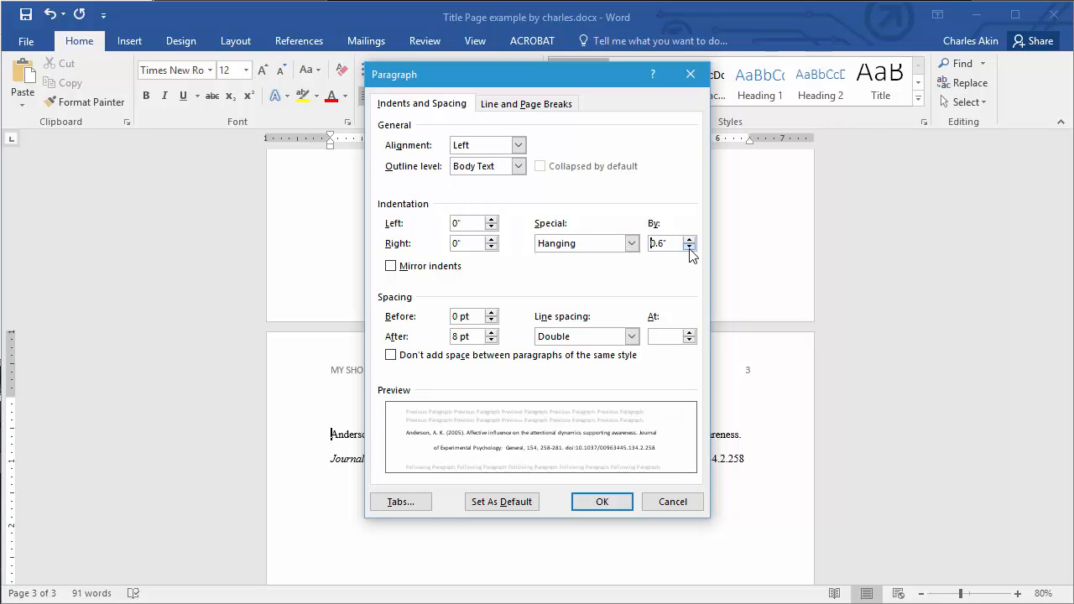
{"action": "left_click", "coordinate": [688, 248]}
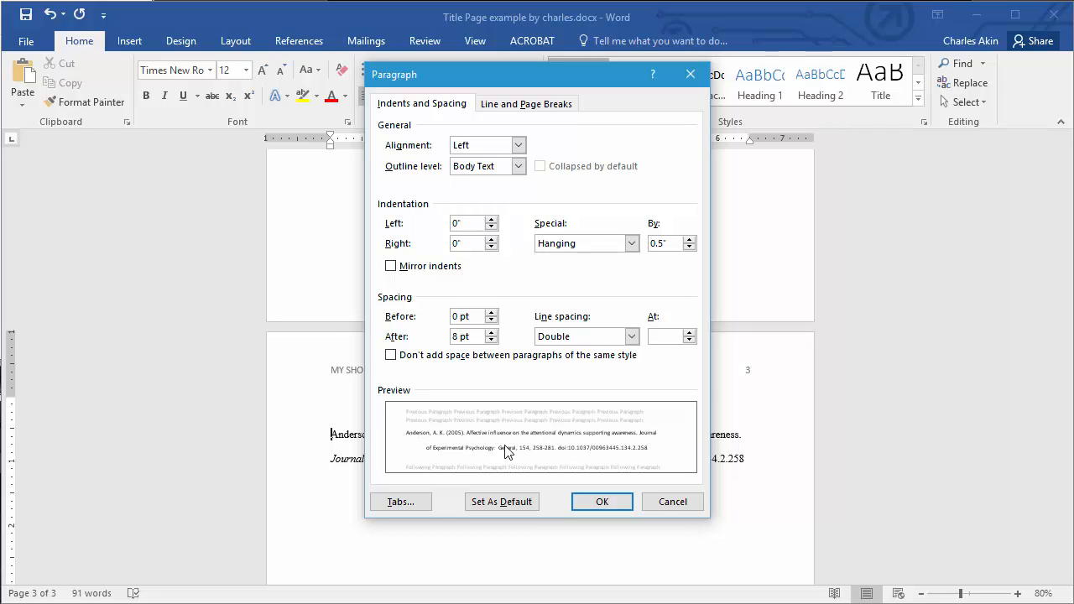
{"action": "left_click", "coordinate": [603, 502]}
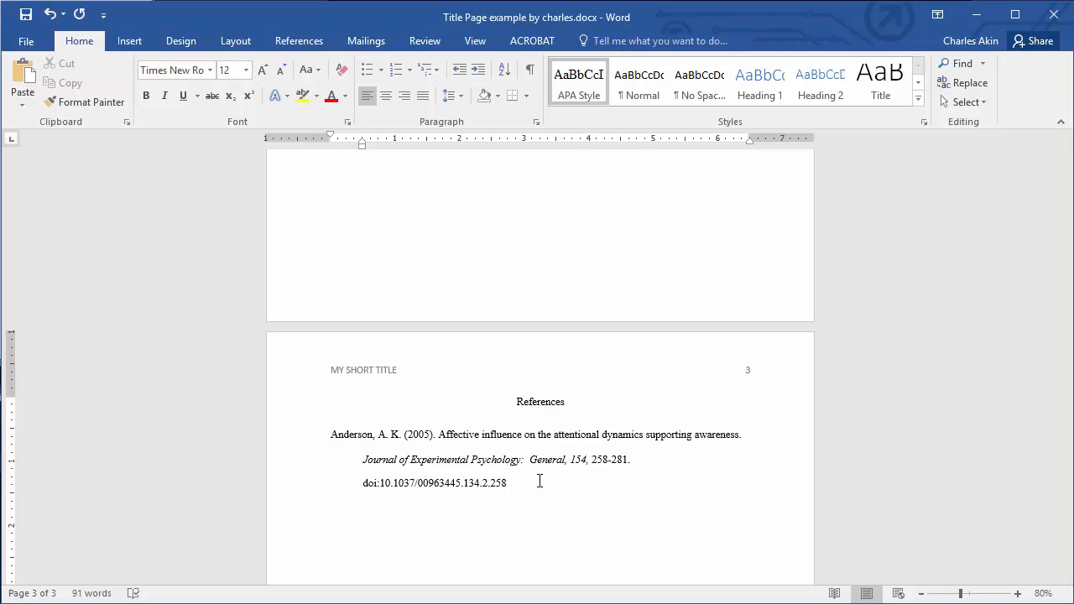
- Scroll through the document to review the title page, body page, and References page
{"action": "scroll", "coordinate": [540, 480], "scroll_direction": "up", "scroll_amount": 10}
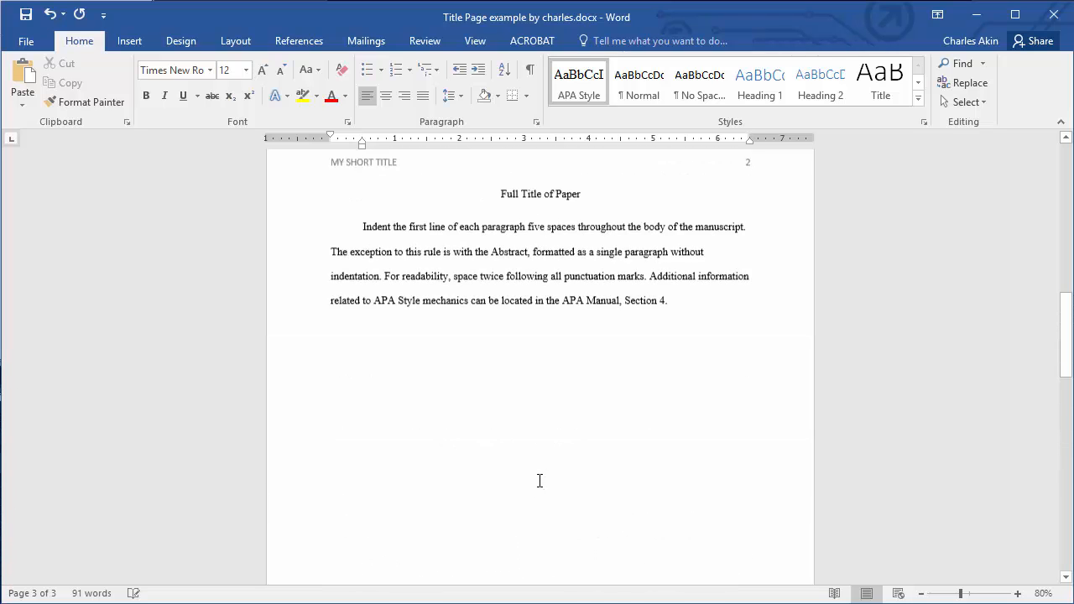
{"action": "scroll", "coordinate": [539, 481], "scroll_direction": "up", "scroll_amount": 15}
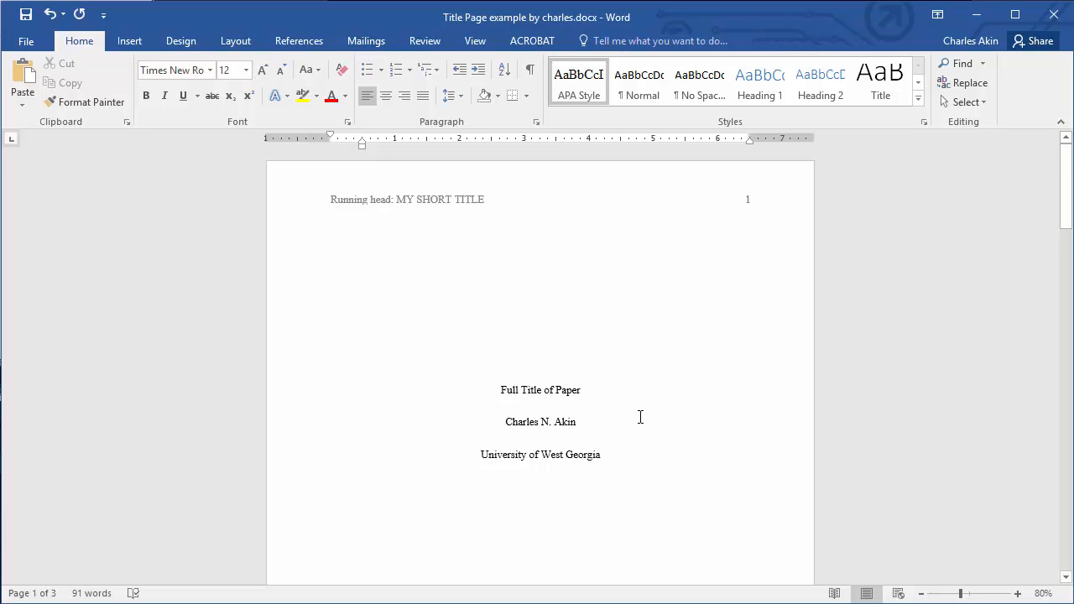
{"action": "scroll", "coordinate": [640, 417], "scroll_direction": "down", "scroll_amount": 5}
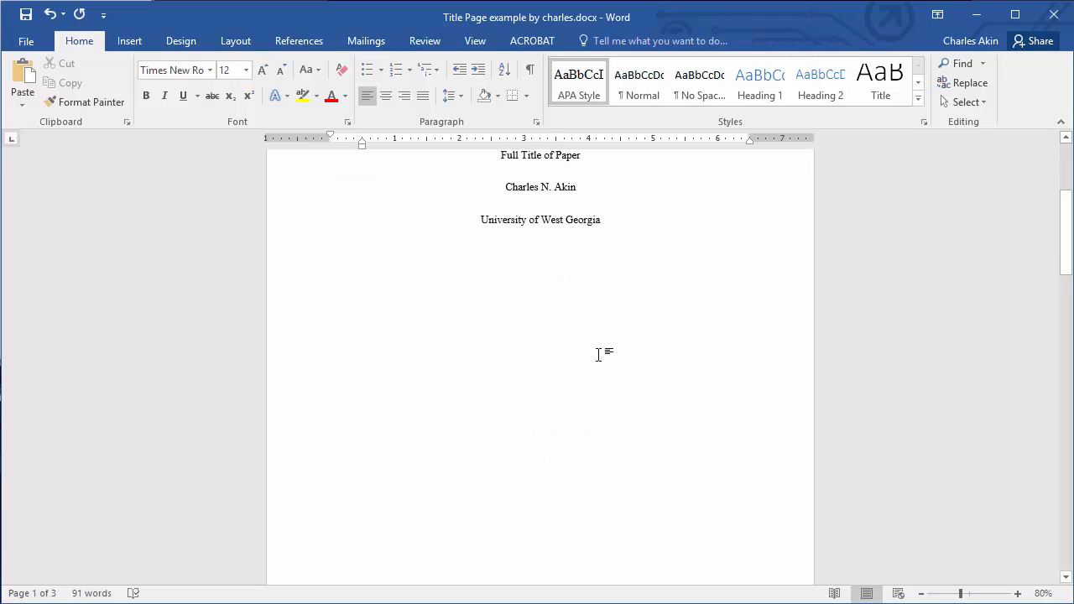
{"action": "scroll", "coordinate": [598, 355], "scroll_direction": "down", "scroll_amount": 8}
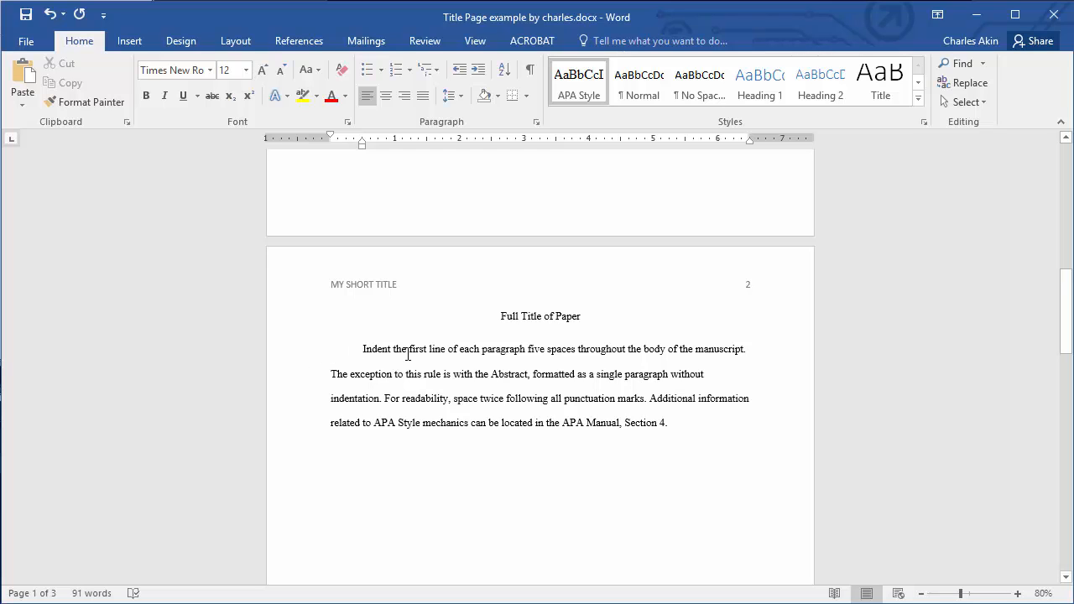
{"action": "key", "text": "ctrl+Page_Down"}
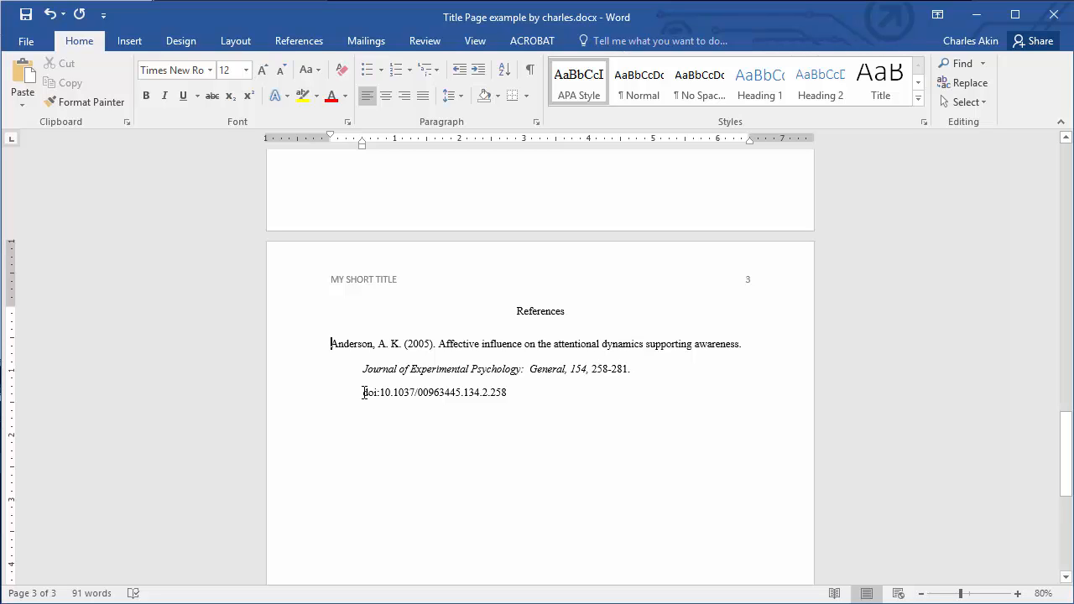
{"action": "left_click", "coordinate": [364, 392]}
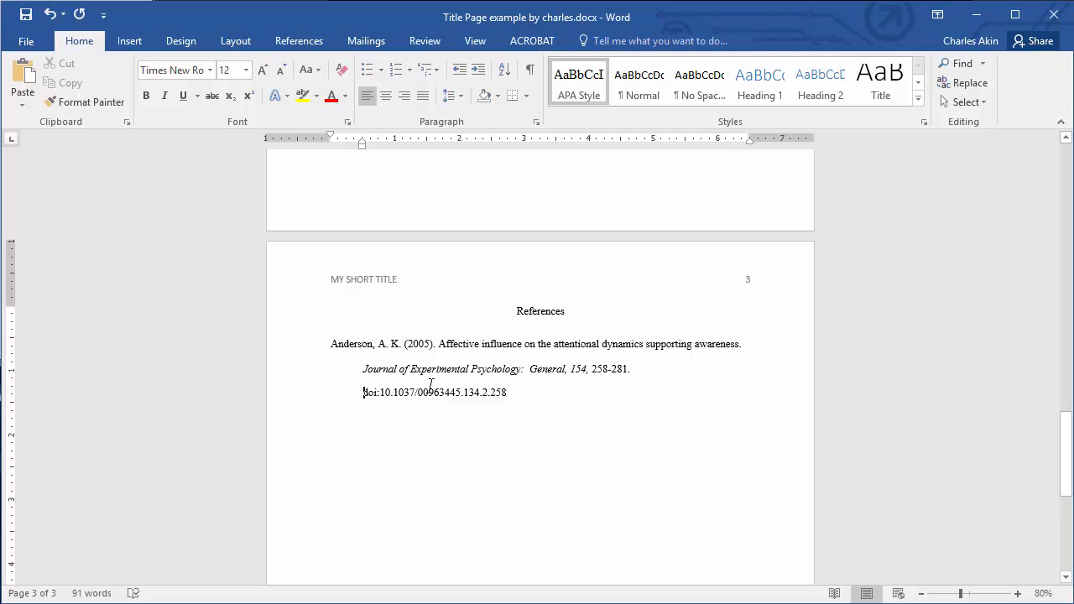